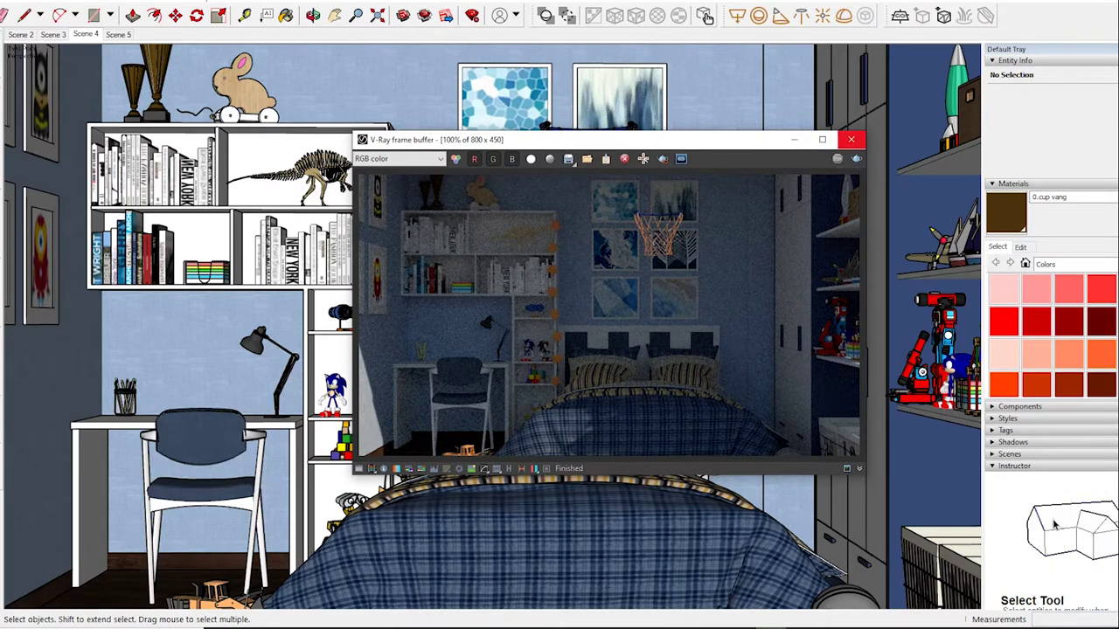
# - Close the finished render and place the V-Ray Asset Editor settings beside the bedroom view
pyautogui.click(850, 139)
pyautogui.click(895, 104)
pyautogui.moveTo(560, 93); pyautogui.dragTo(806, 98)
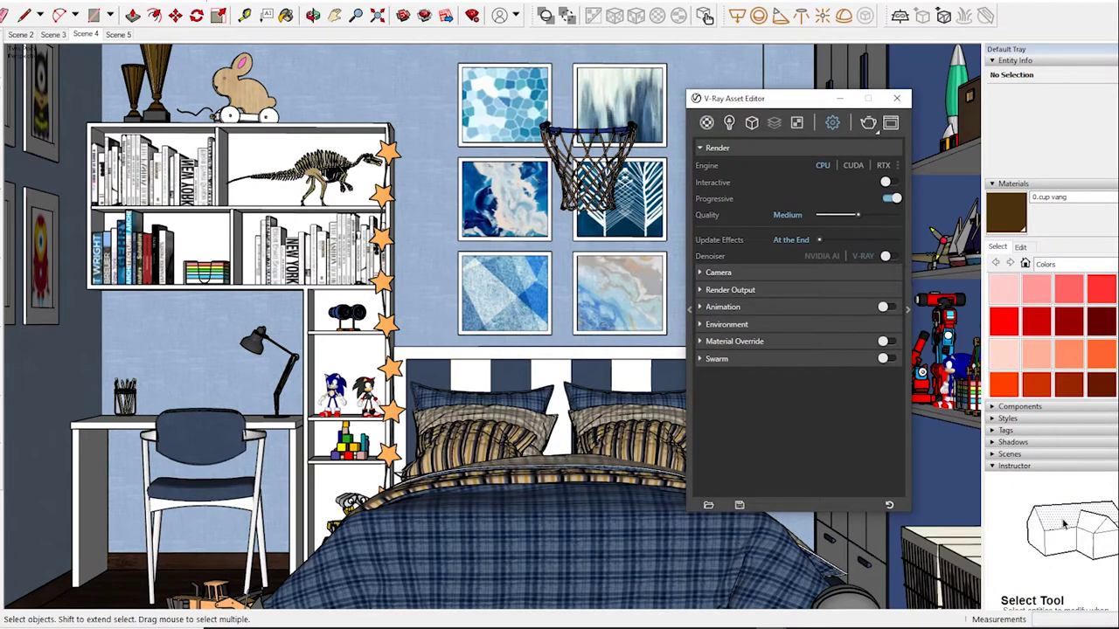
# - Expand Render Output, then sample the blue wall material 0.tuong xanh to show its VRay Mtl settings
pyautogui.click(729, 290)
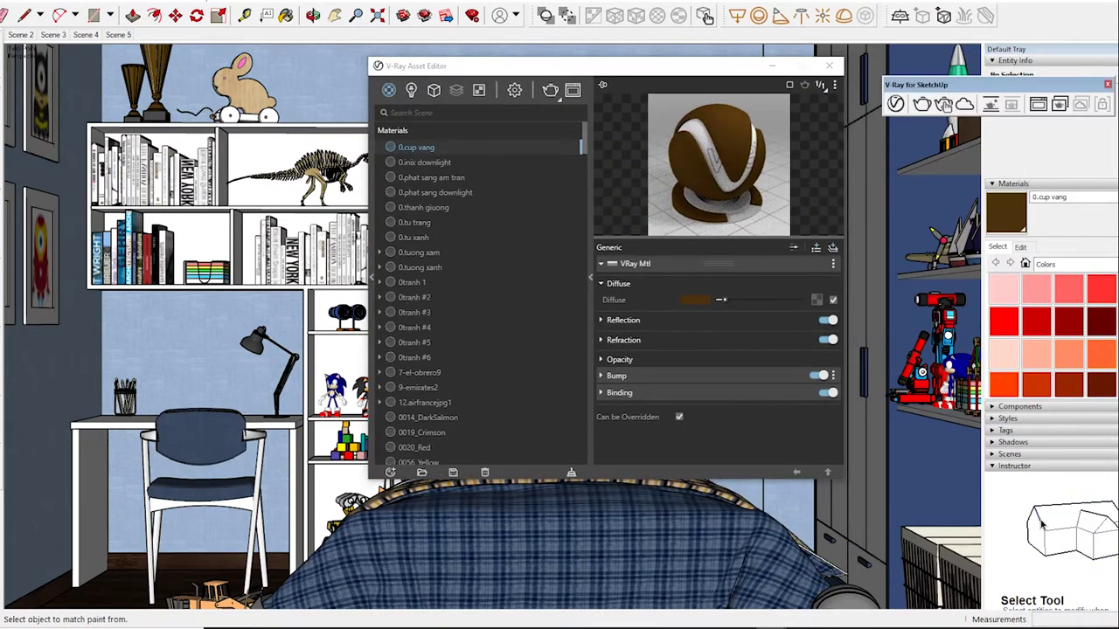
pyautogui.click(420, 266)
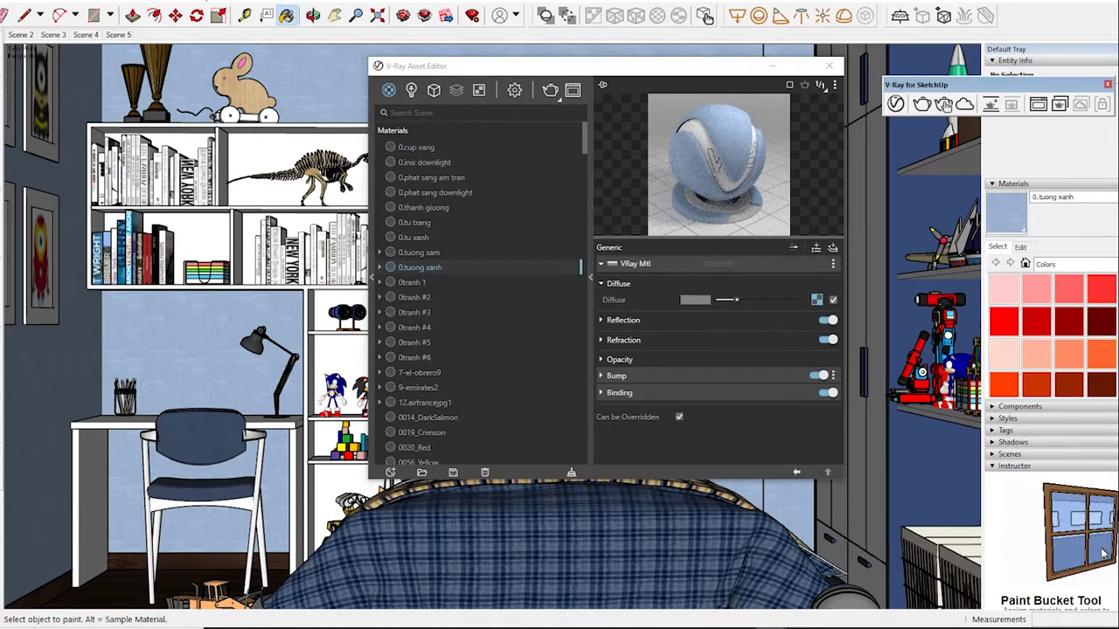
# - Apply 0.95 reflection glossiness, then sample Color I05 and review its reflection and refraction settings
pyautogui.write('0.95')
pyautogui.press('Return')
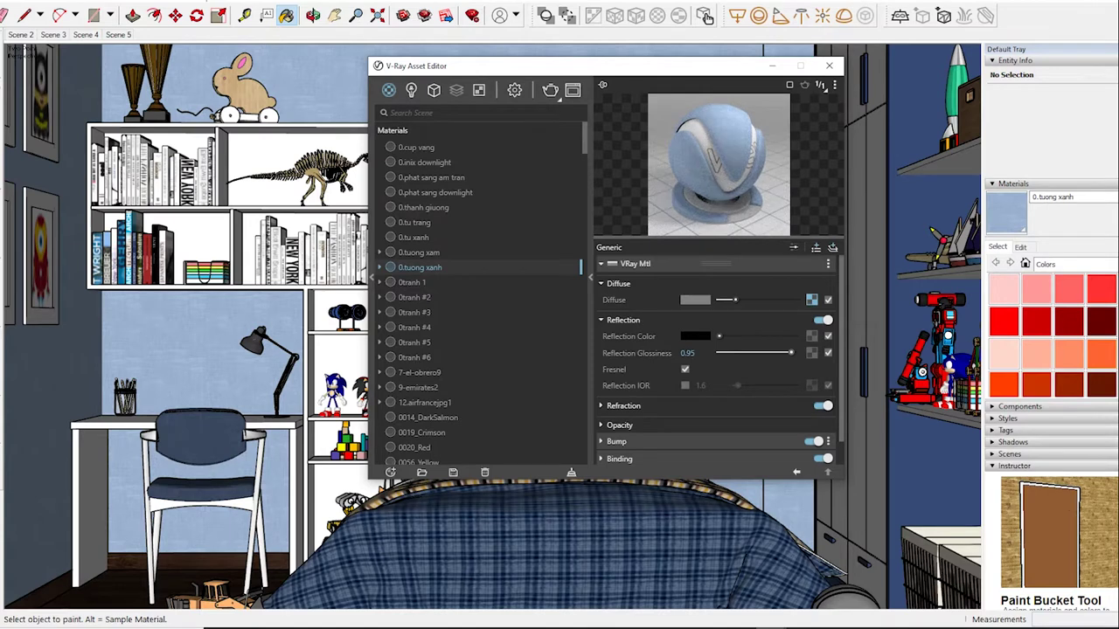
pyautogui.keyDown('alt'); pyautogui.click(201, 437); pyautogui.keyUp('alt')
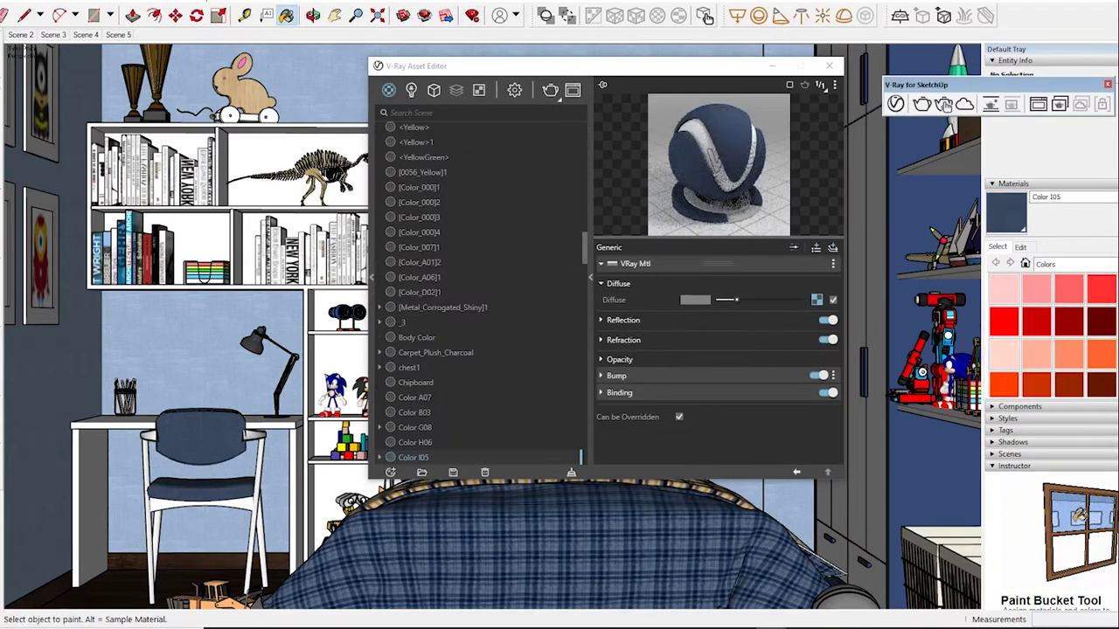
pyautogui.click(623, 340)
pyautogui.click(624, 340)
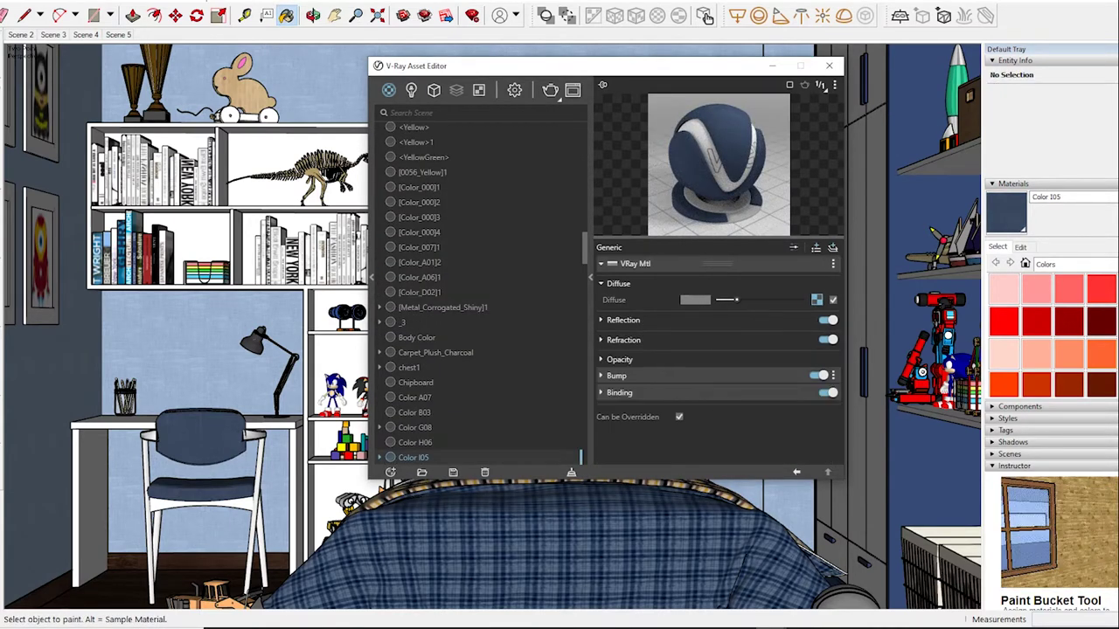
pyautogui.click(623, 320)
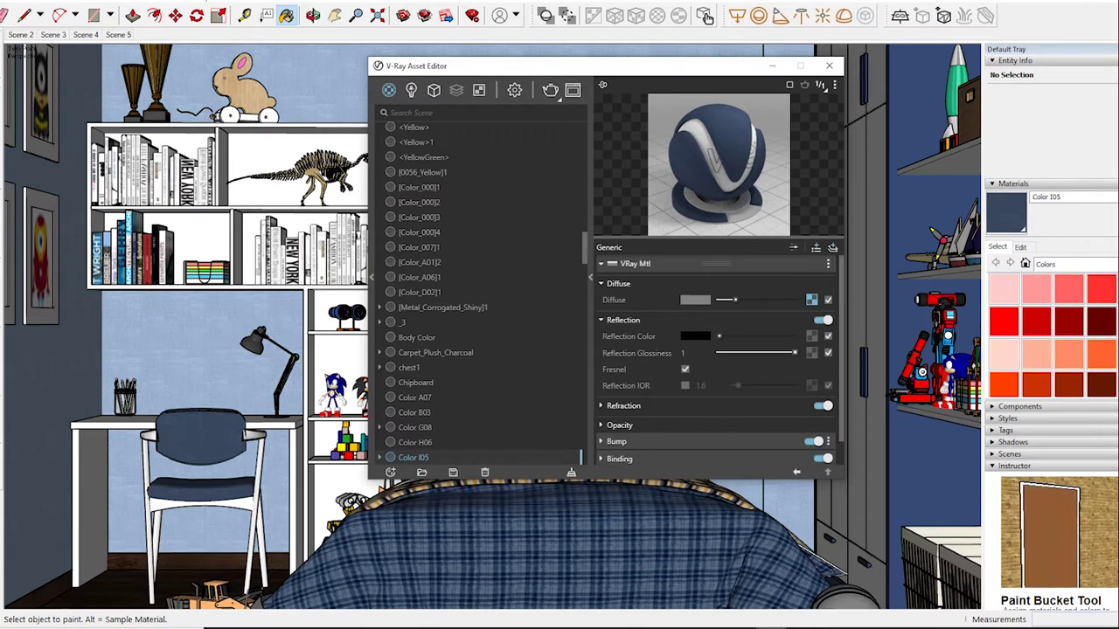
pyautogui.click(623, 406)
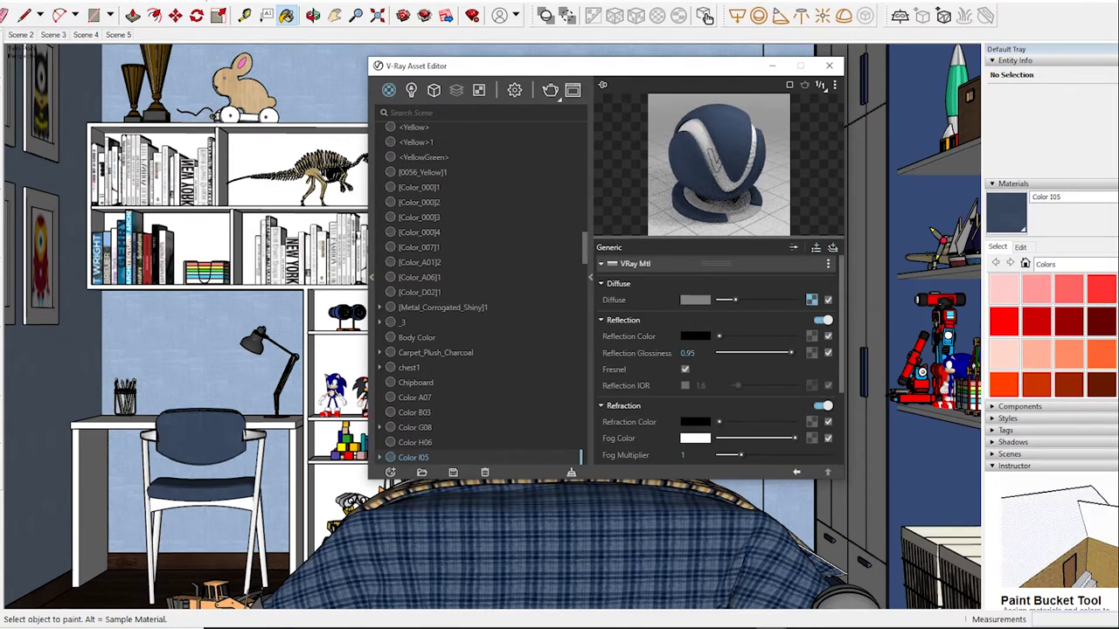
pyautogui.scroll(-2, 716, 367)
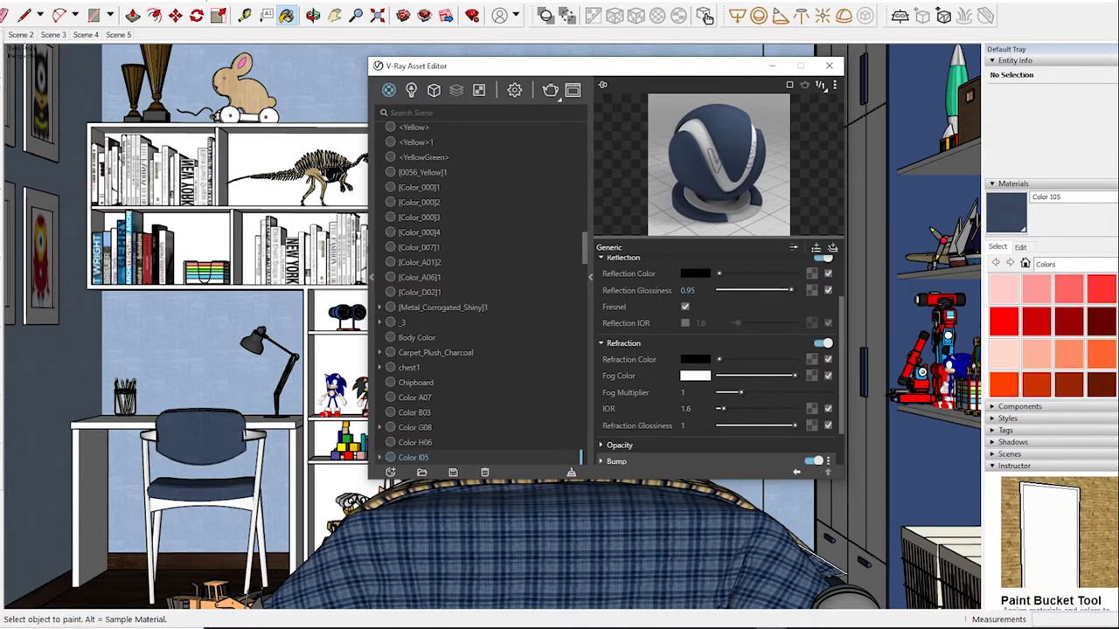
# - Re-check the blue wall material's refraction settings, then sample the plaid bedspread material Texture 2.jpeg
pyautogui.keyDown('alt'); pyautogui.click(900, 201); pyautogui.keyUp('alt')
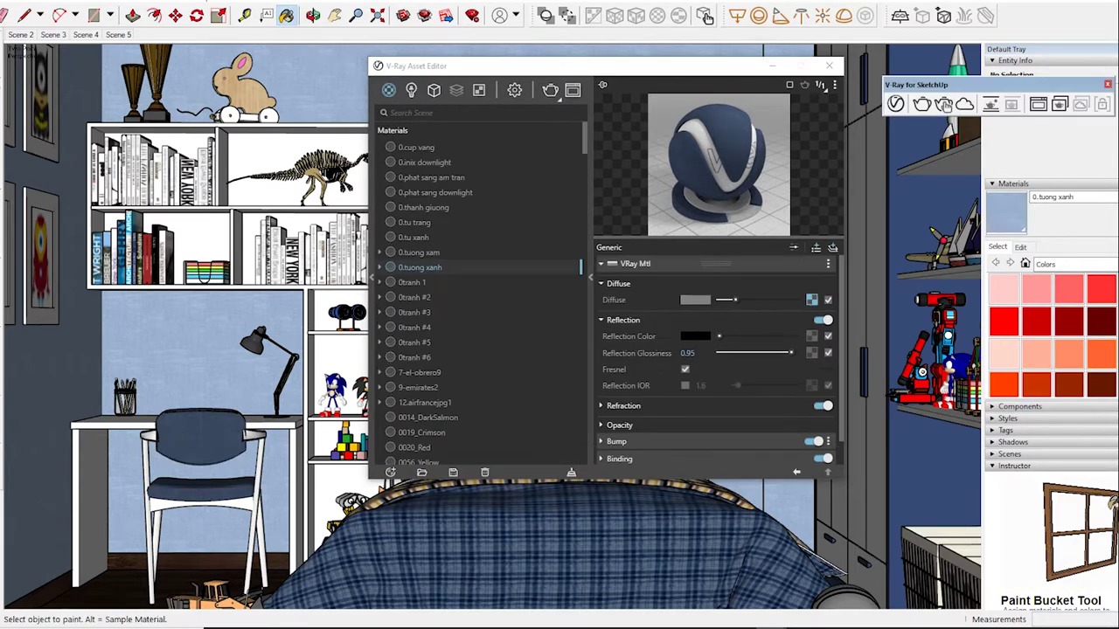
pyautogui.click(624, 406)
pyautogui.scroll(-3, 716, 367)
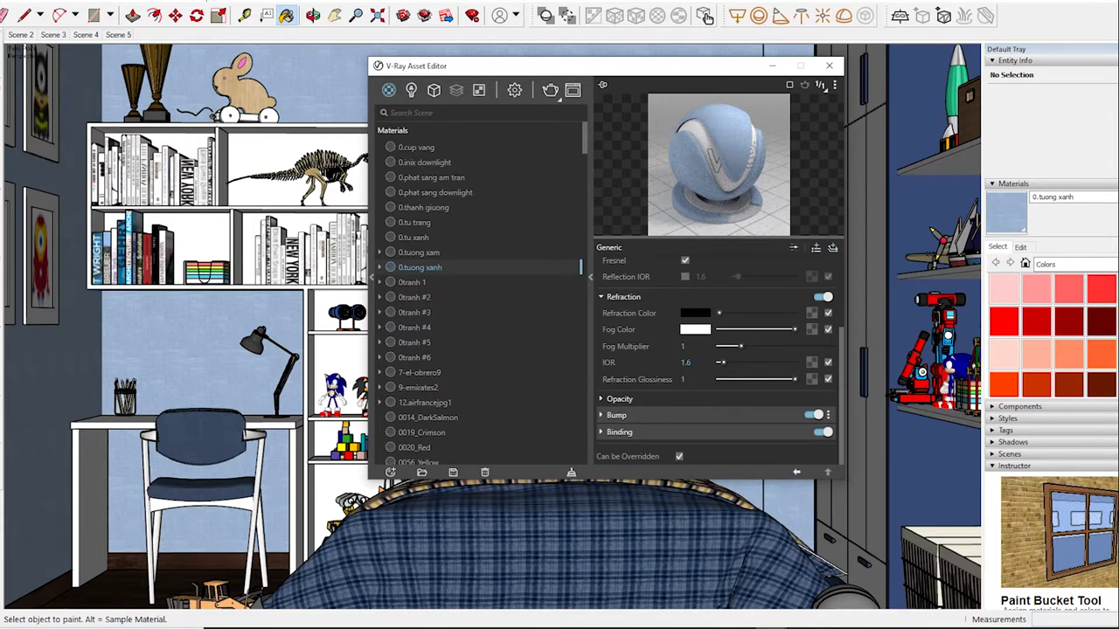
pyautogui.click(706, 16)
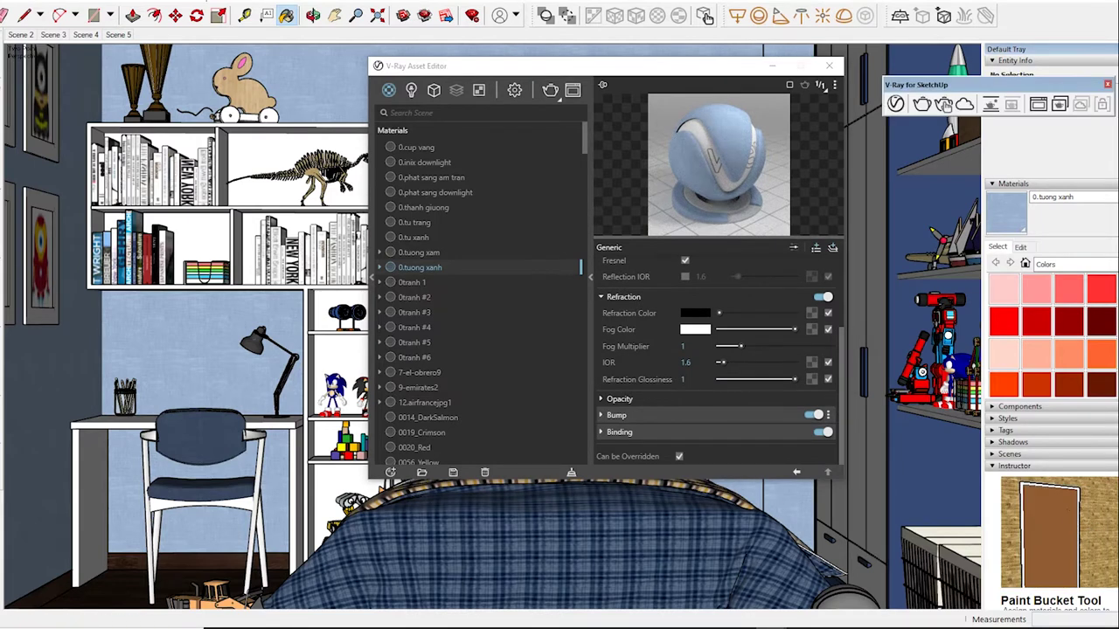
pyautogui.keyDown('alt'); pyautogui.click(542, 542); pyautogui.keyUp('alt')
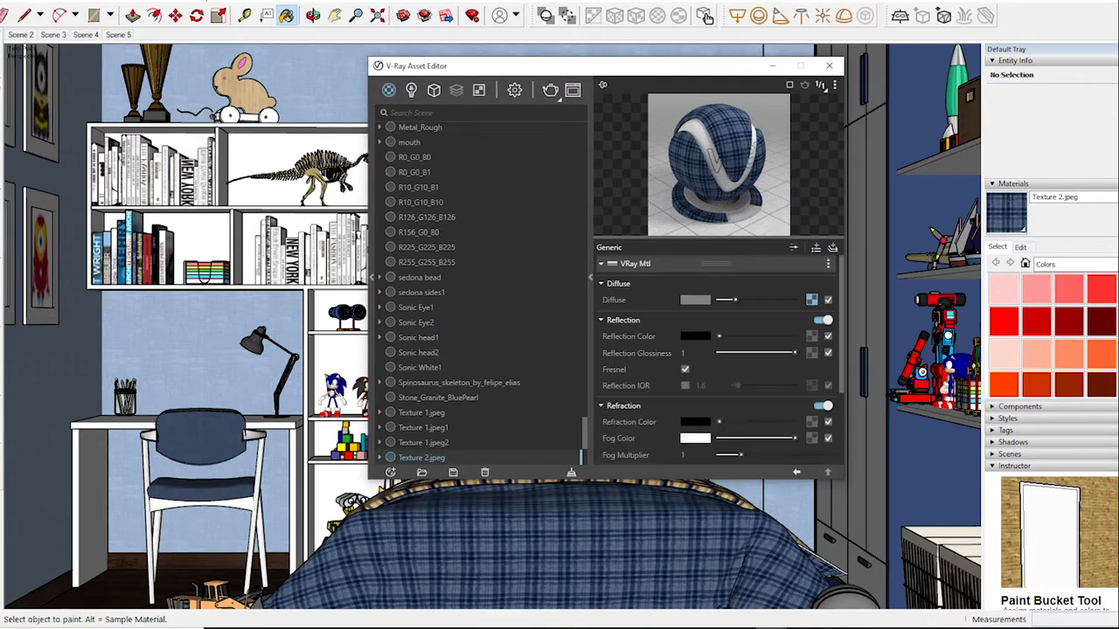
# - Sample the black VMtl1 material and brighten its Reflection Color to grey
pyautogui.scroll(-1, 717, 367)
pyautogui.scroll(-2, 716, 367)
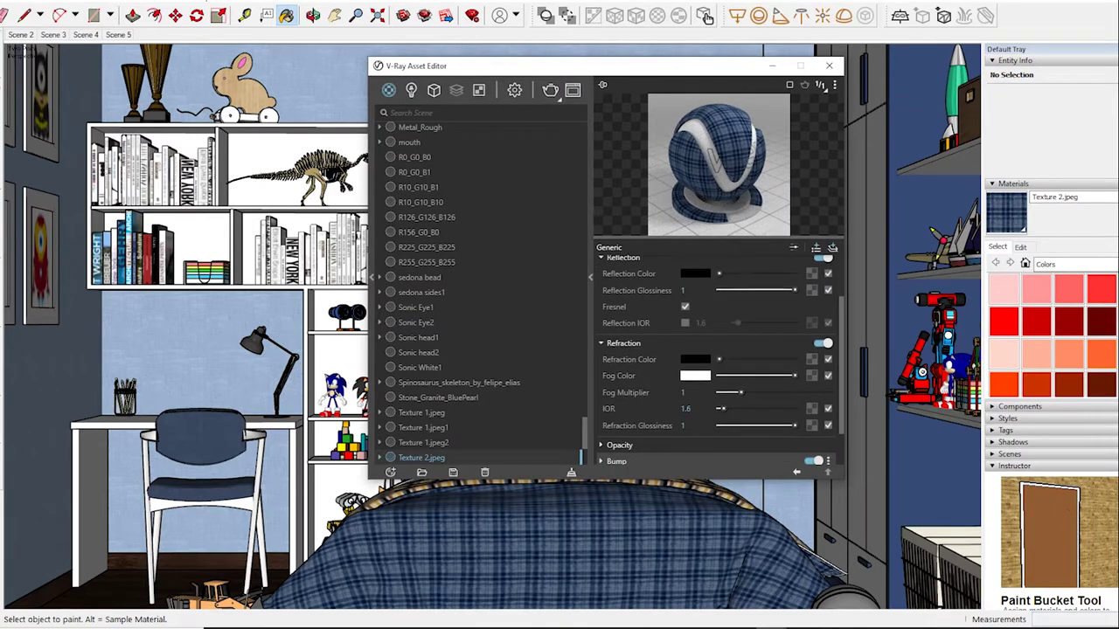
pyautogui.press('alt')
pyautogui.keyDown('alt'); pyautogui.click(258, 341); pyautogui.keyUp('alt')
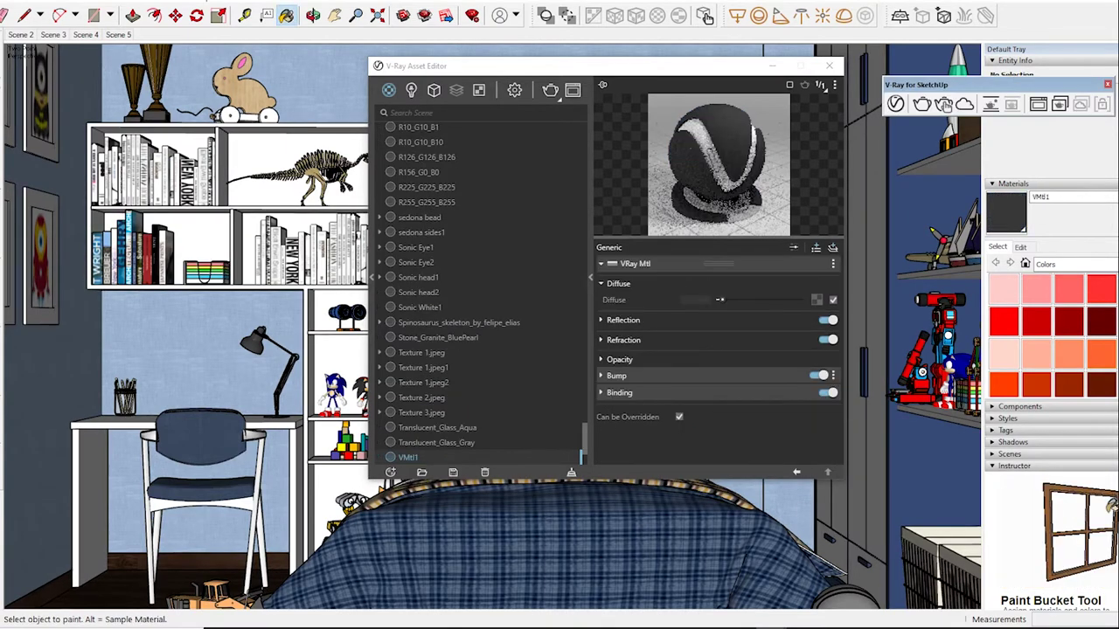
pyautogui.moveTo(718, 335)
pyautogui.mouseDown()
pyautogui.moveTo(750, 335)
pyautogui.moveTo(733, 335)
pyautogui.mouseUp()
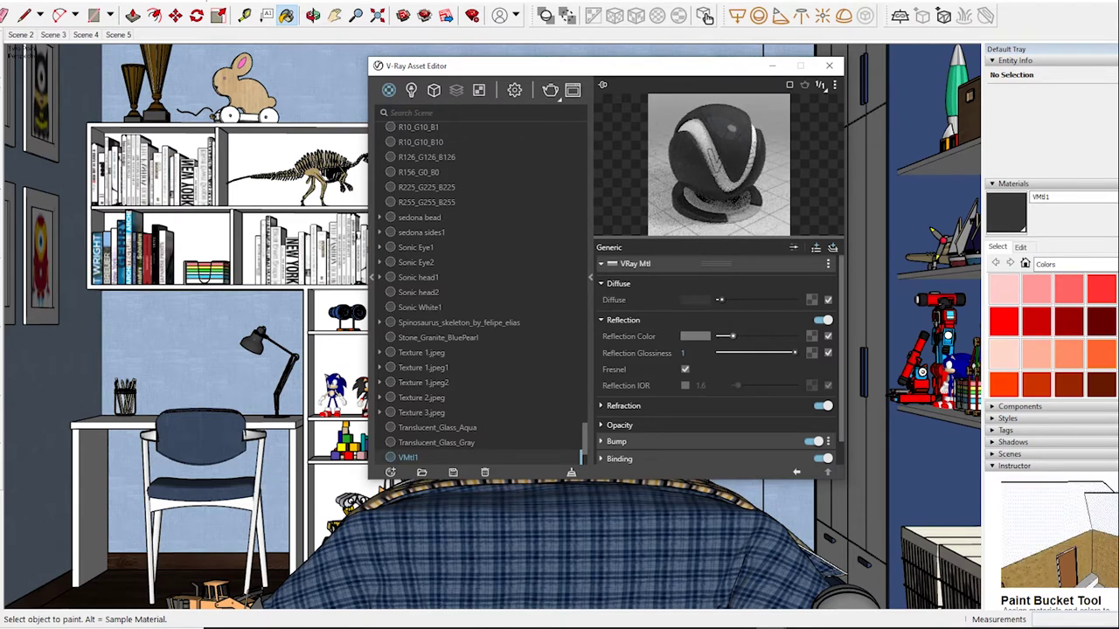
# - Inspect the white 0.tu trang material, orbit toward the desk, and sample Wood Floor Dark
pyautogui.press('alt')
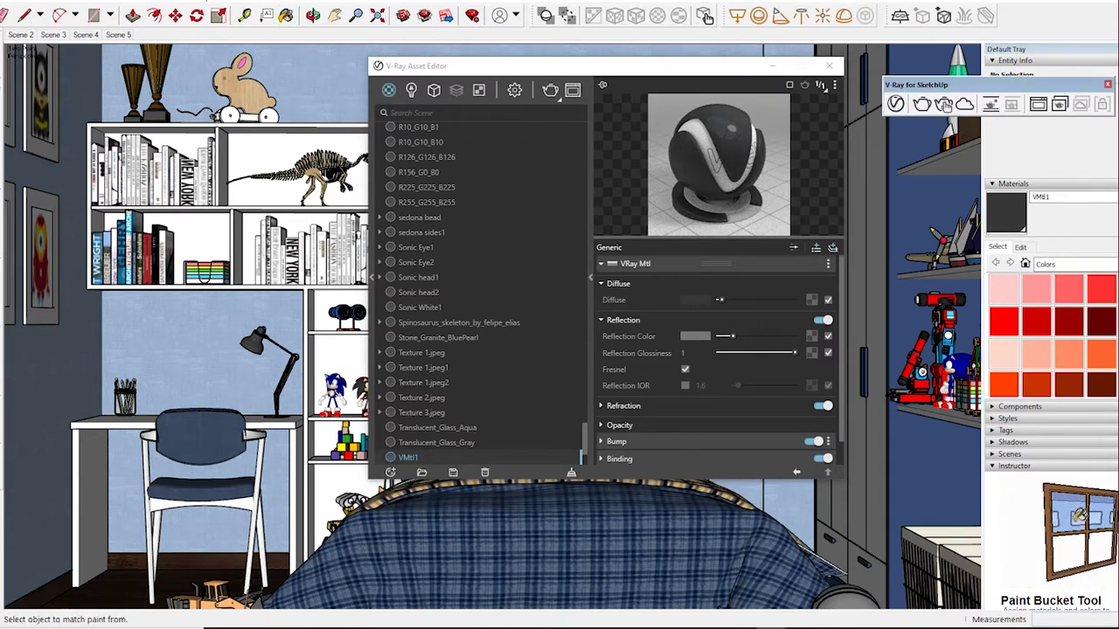
pyautogui.keyDown('alt'); pyautogui.click(174, 424); pyautogui.keyUp('alt')
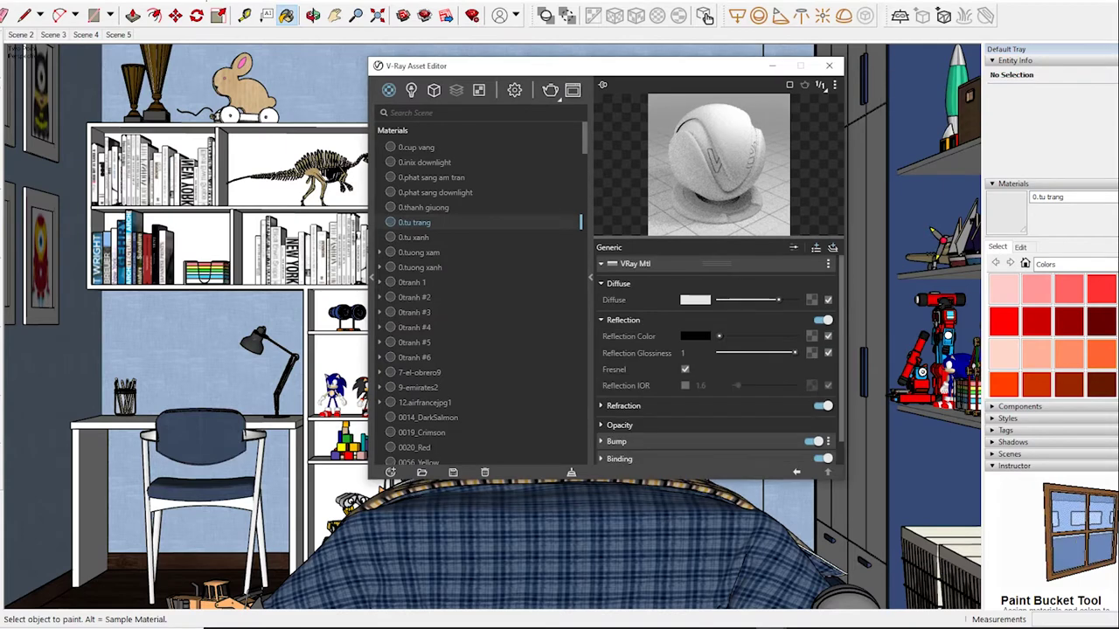
pyautogui.scroll(-3, 716, 358)
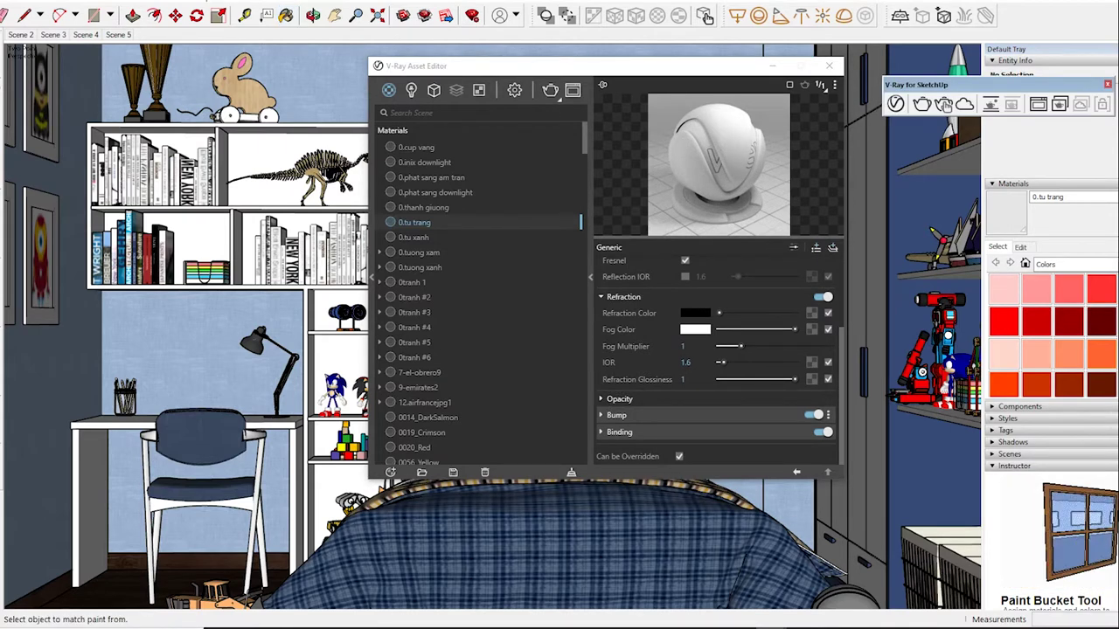
pyautogui.moveTo(560, 350)
pyautogui.mouseDown(button='middle')
pyautogui.moveTo(612, 349)
pyautogui.moveTo(525, 350)
pyautogui.moveTo(594, 333)
pyautogui.mouseUp(button='middle')
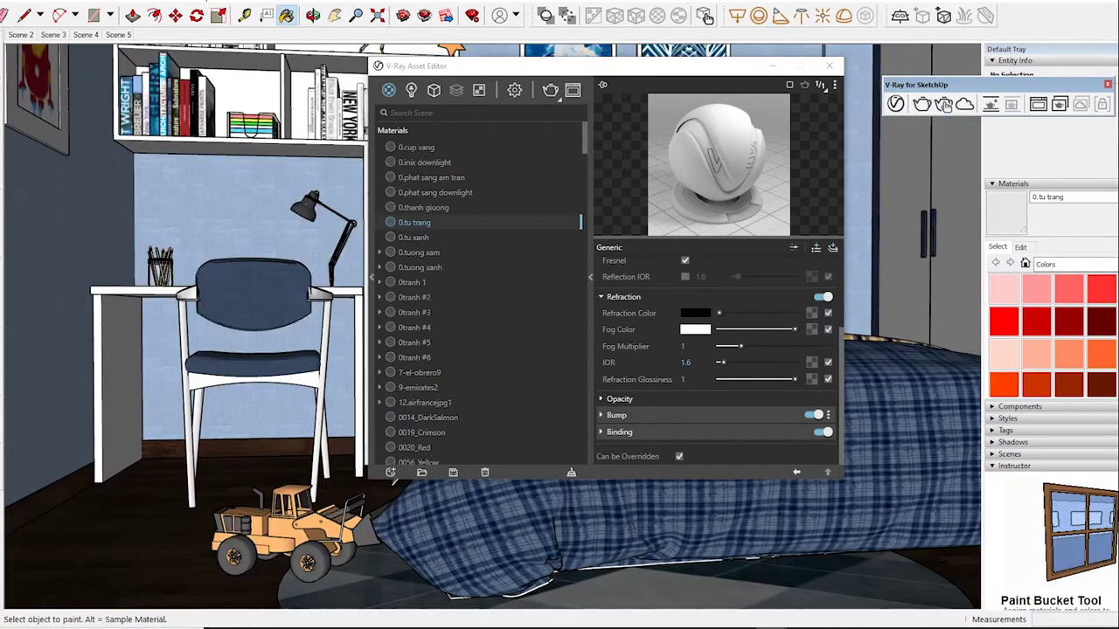
pyautogui.press('alt')
pyautogui.keyDown('alt'); pyautogui.click(393, 479); pyautogui.keyUp('alt')
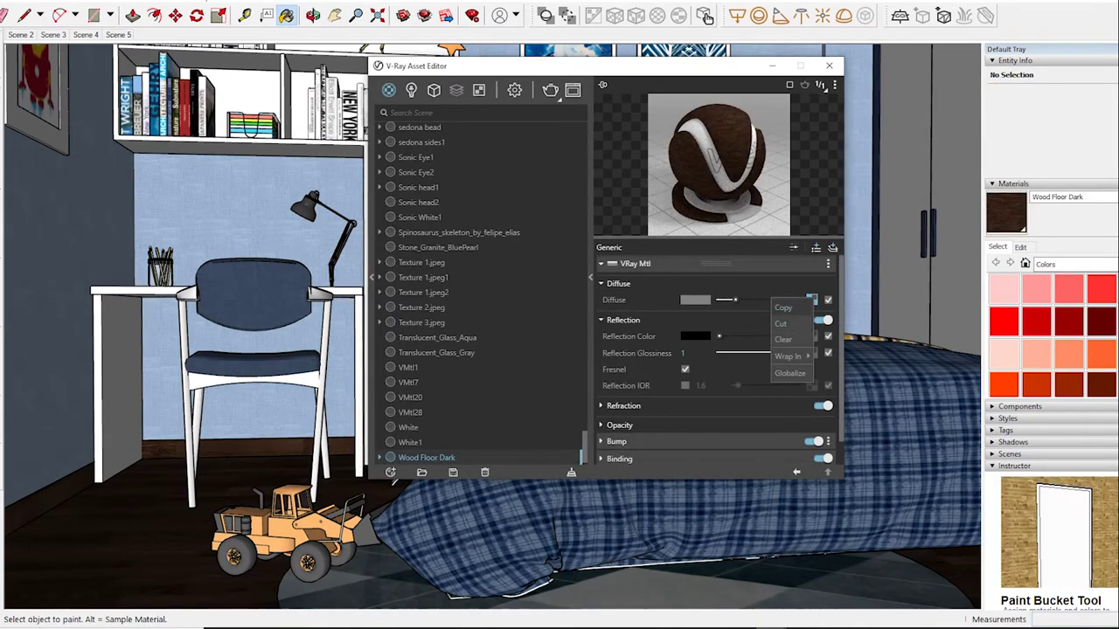
# - Paste the wood texture into Wood Floor Dark's Bump map at amount 0.12, then sample 0.tu trang
pyautogui.click(616, 442)
pyautogui.rightClick(826, 399)
pyautogui.click(791, 406)
pyautogui.moveTo(753, 415); pyautogui.dragTo(717, 415)
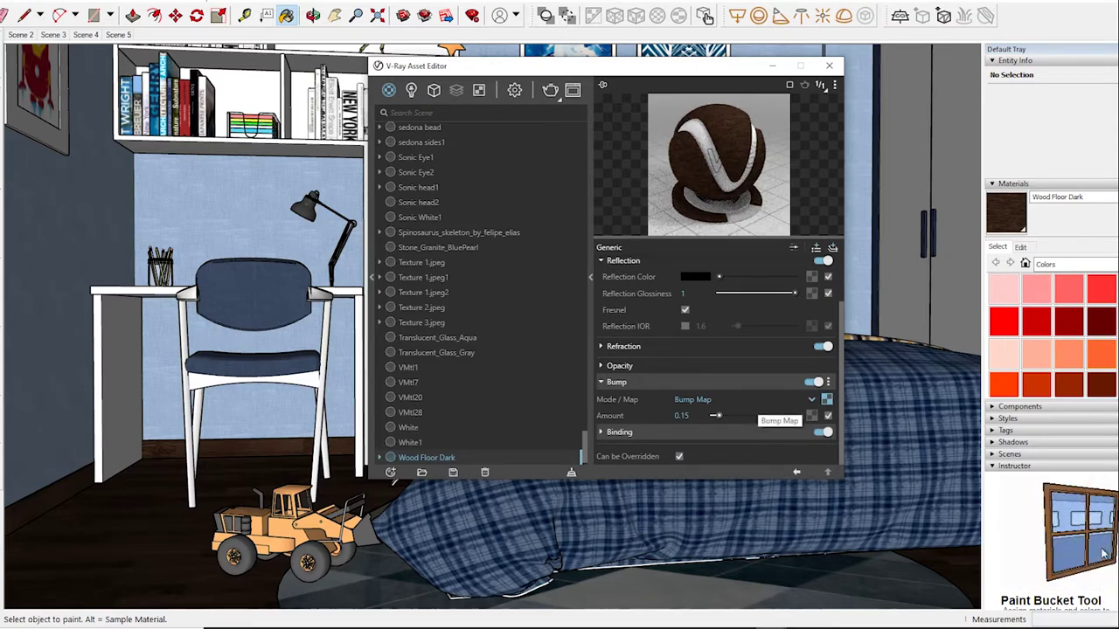
pyautogui.moveTo(717, 416); pyautogui.dragTo(713, 415)
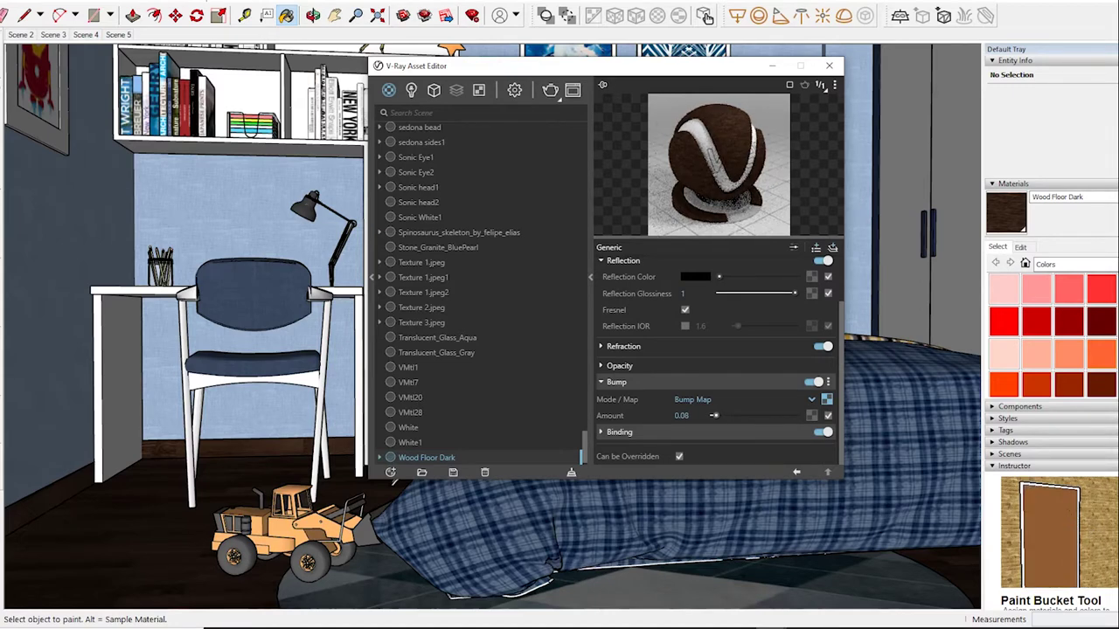
pyautogui.moveTo(714, 415); pyautogui.dragTo(717, 415)
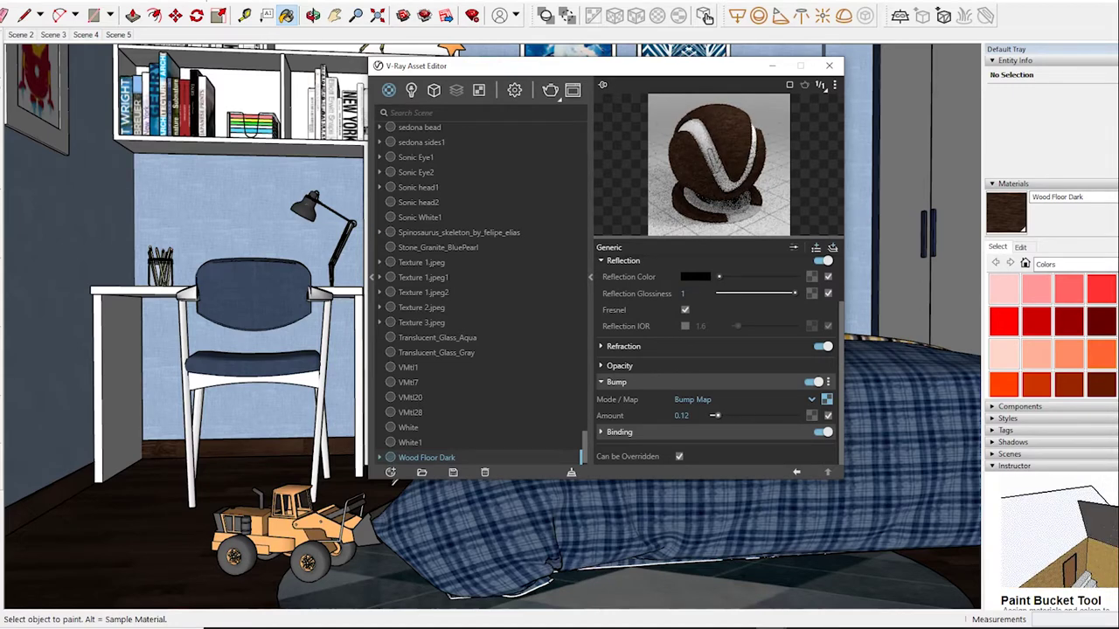
pyautogui.scroll(2, 715, 402)
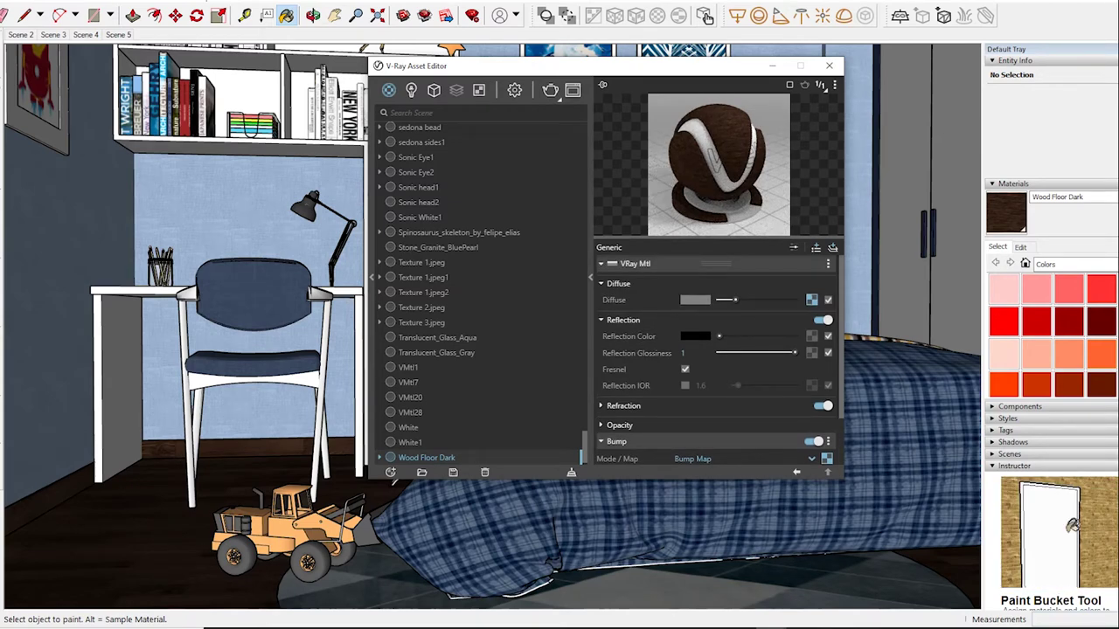
pyautogui.press('alt')
pyautogui.keyDown('alt'); pyautogui.click(393, 479); pyautogui.keyUp('alt')
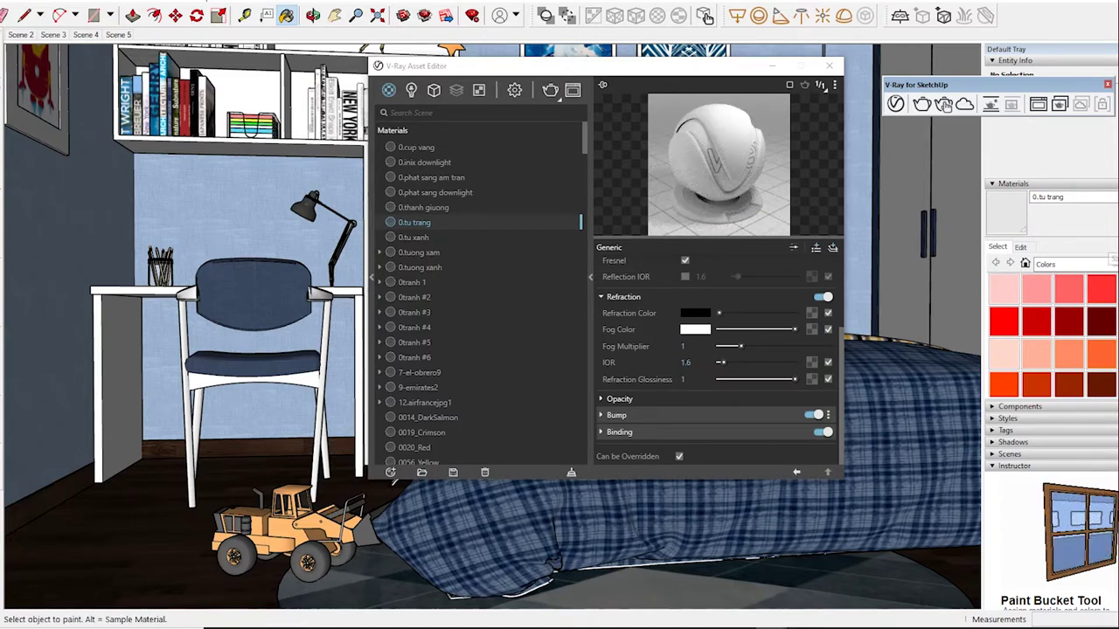
# - Copy Generic1's diffuse texture and paste it as its Bump map with amount 0.09
pyautogui.keyDown('alt'); pyautogui.click(393, 479); pyautogui.keyUp('alt')
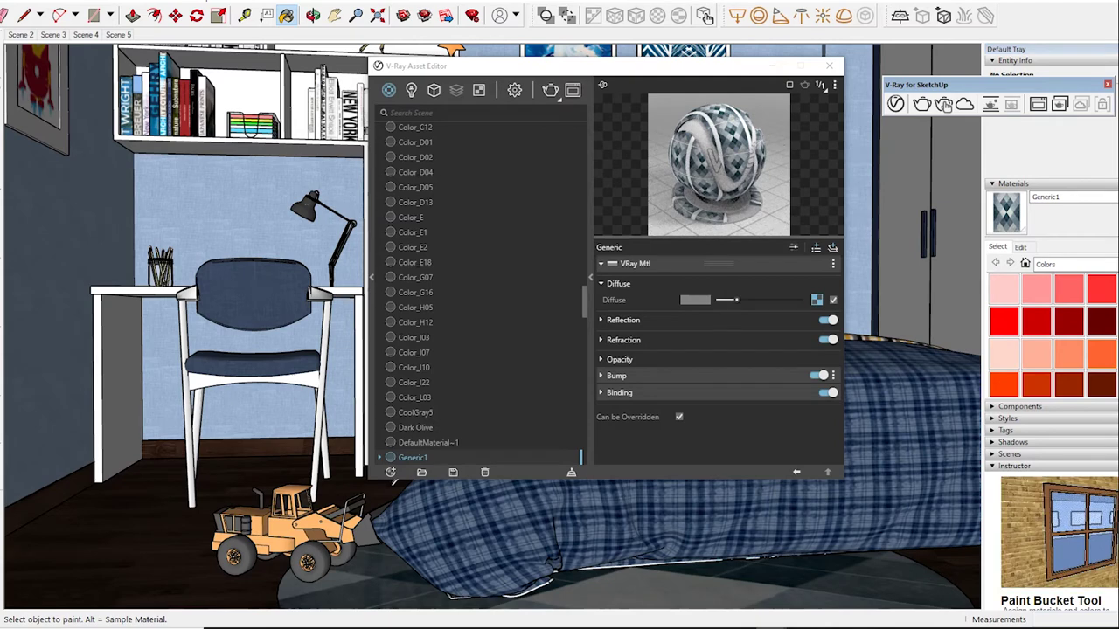
pyautogui.click(623, 320)
pyautogui.rightClick(811, 300)
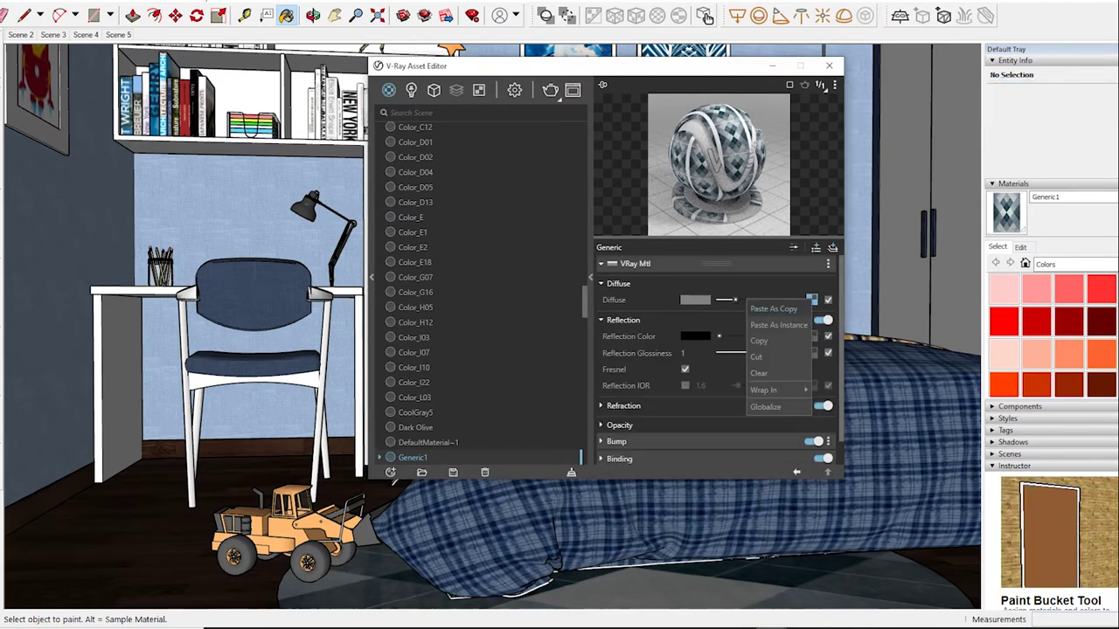
pyautogui.click(758, 340)
pyautogui.click(617, 442)
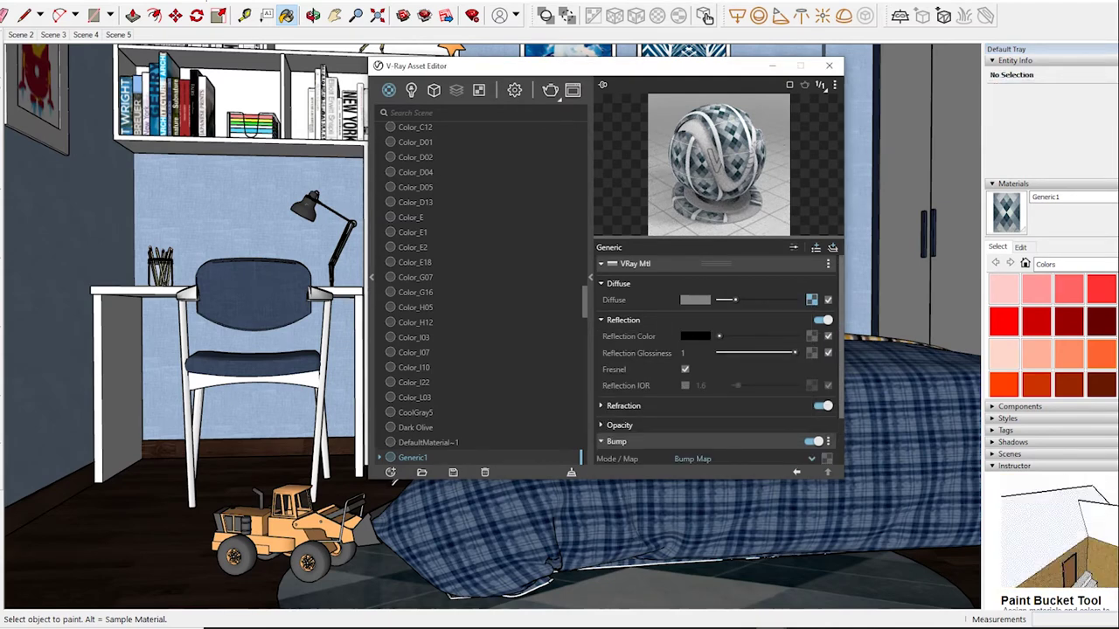
pyautogui.scroll(-2, 708, 393)
pyautogui.rightClick(825, 400)
pyautogui.click(786, 409)
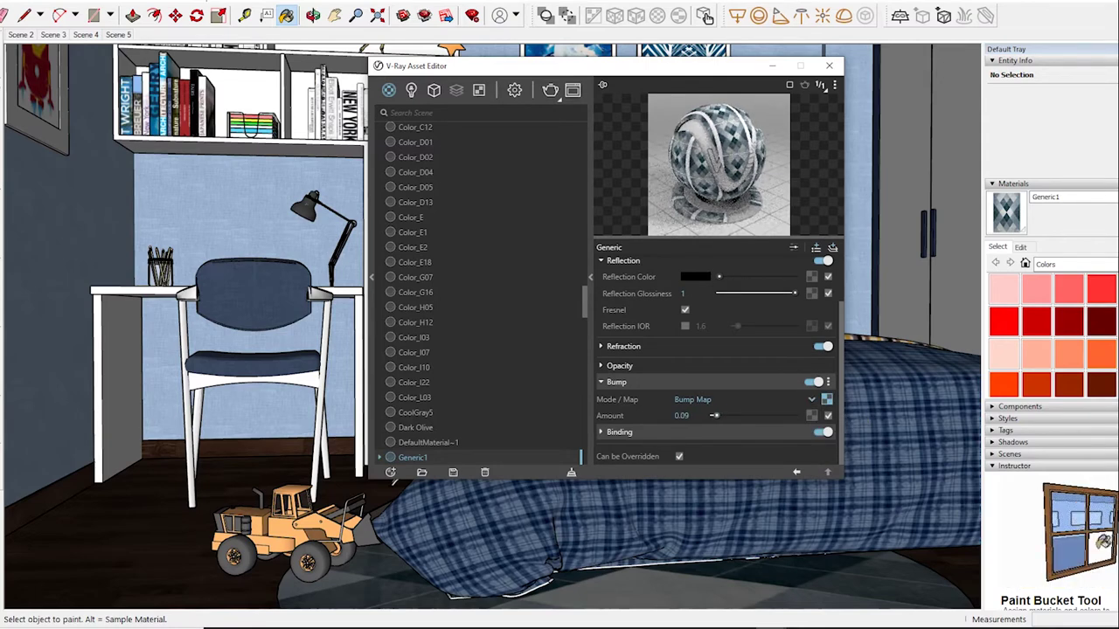
pyautogui.moveTo(712, 416); pyautogui.dragTo(715, 416)
pyautogui.press('alt')
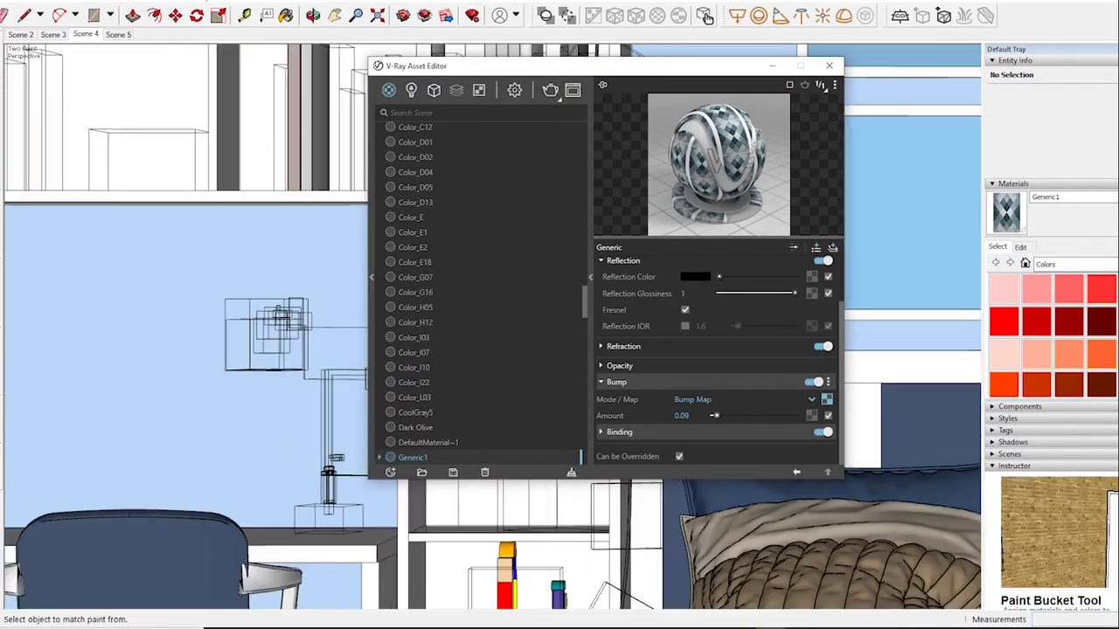
# - Orbit up into the desk lamp shade and sample the bulb material VMtl28
pyautogui.moveTo(560, 525); pyautogui.dragTo(525, 525, button='middle')
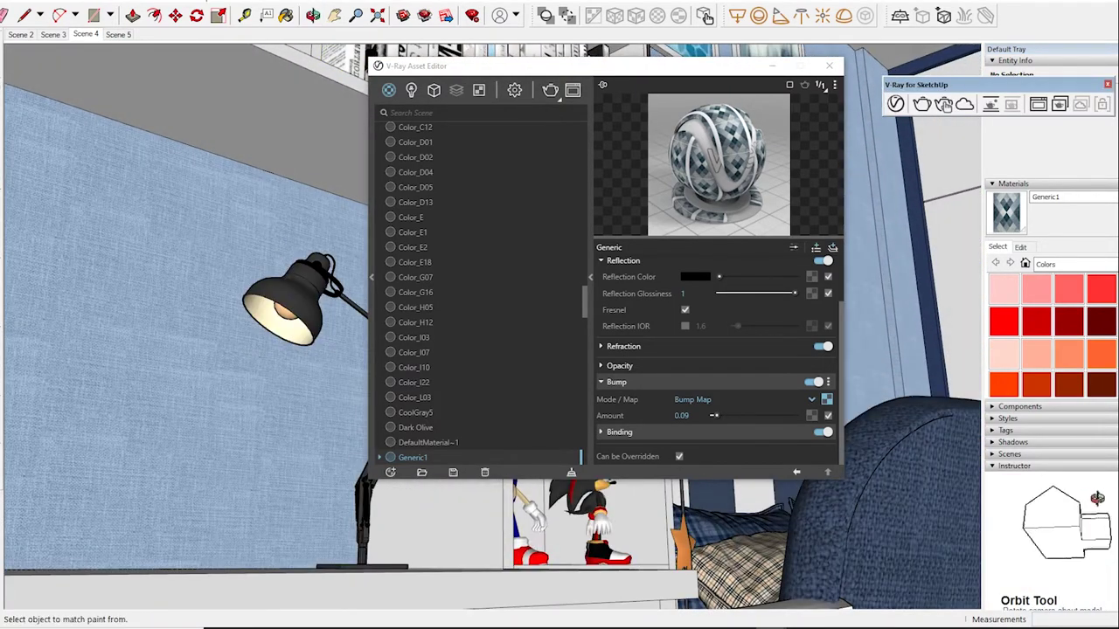
pyautogui.moveTo(263, 393); pyautogui.dragTo(228, 419, button='middle')
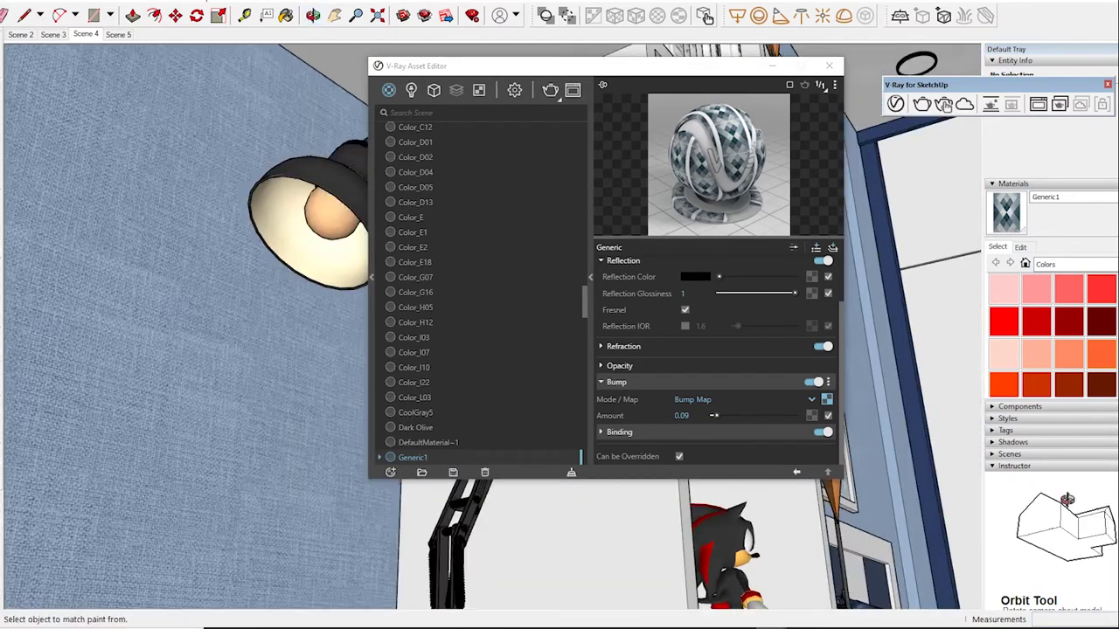
pyautogui.moveTo(262, 393); pyautogui.dragTo(219, 411, button='middle')
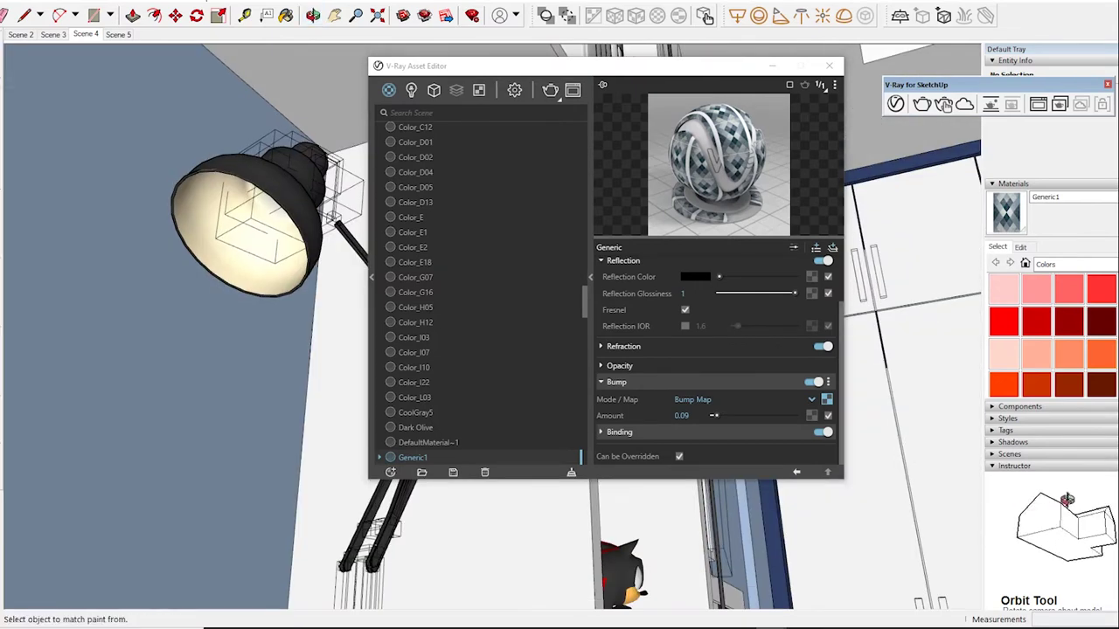
pyautogui.keyDown('alt'); pyautogui.click(258, 214); pyautogui.keyUp('alt')
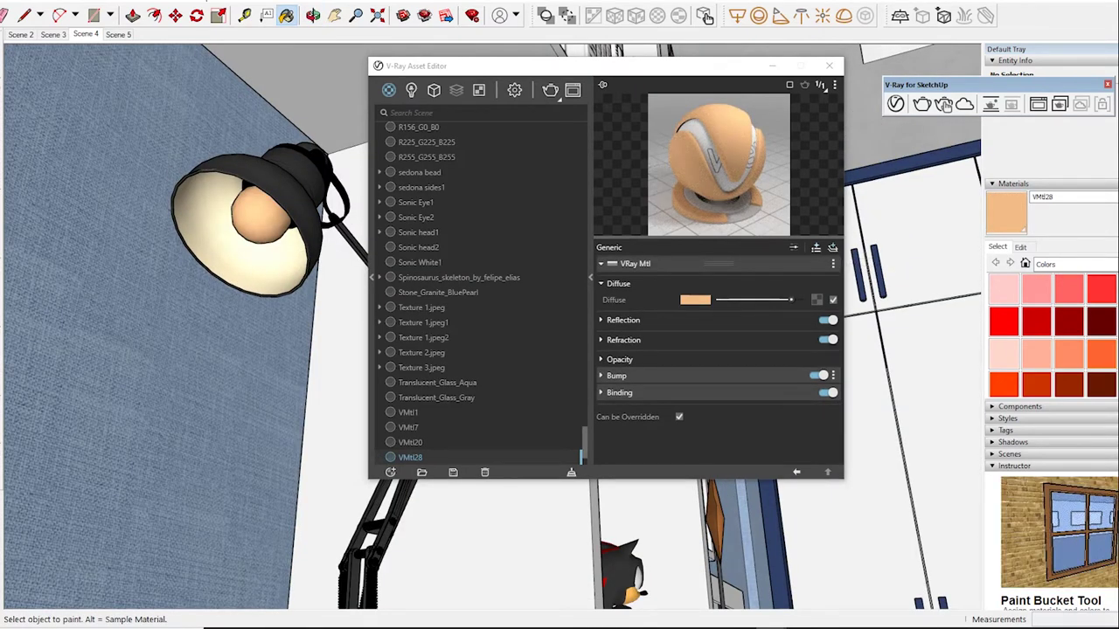
# - Add a white Emissive layer to VMtl28 and raise its intensity to 20
pyautogui.click(815, 247)
pyautogui.click(787, 289)
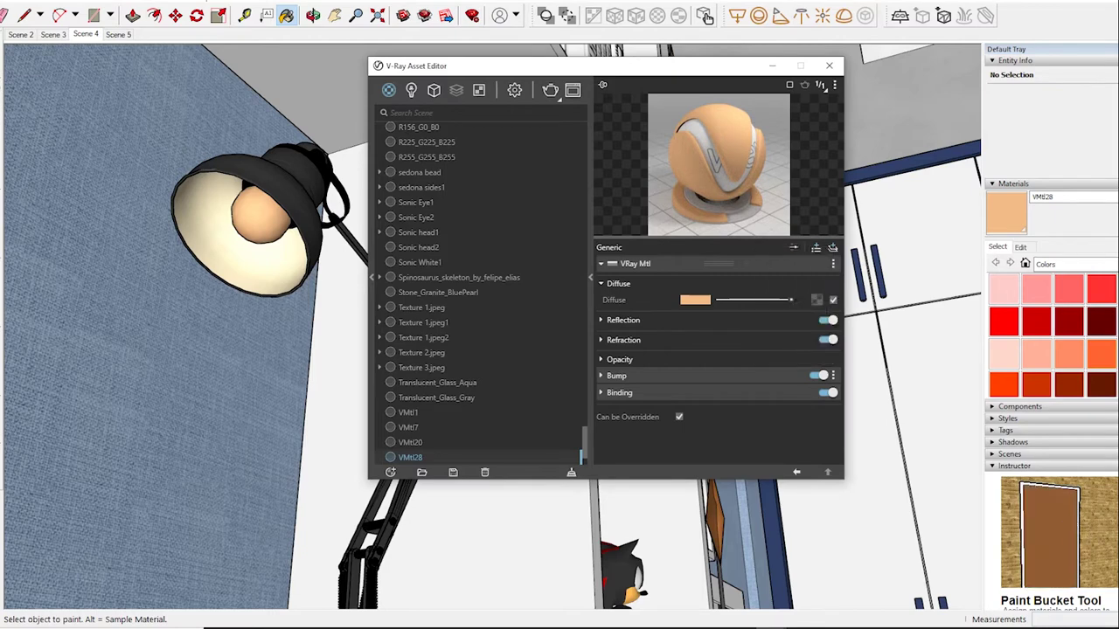
pyautogui.moveTo(720, 298); pyautogui.dragTo(769, 298)
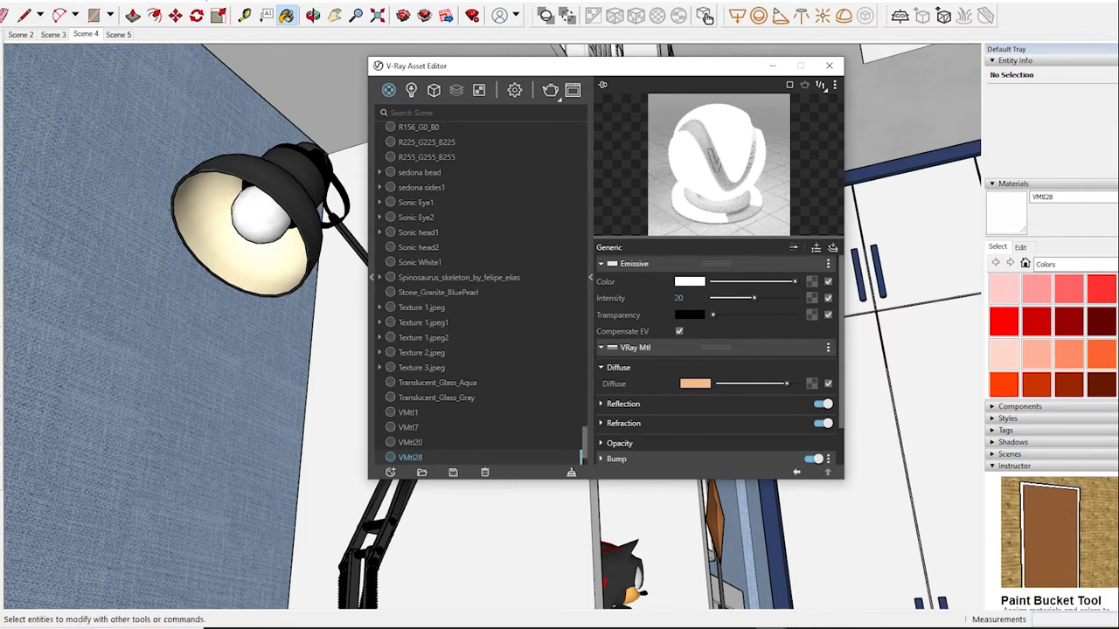
pyautogui.click(704, 15)
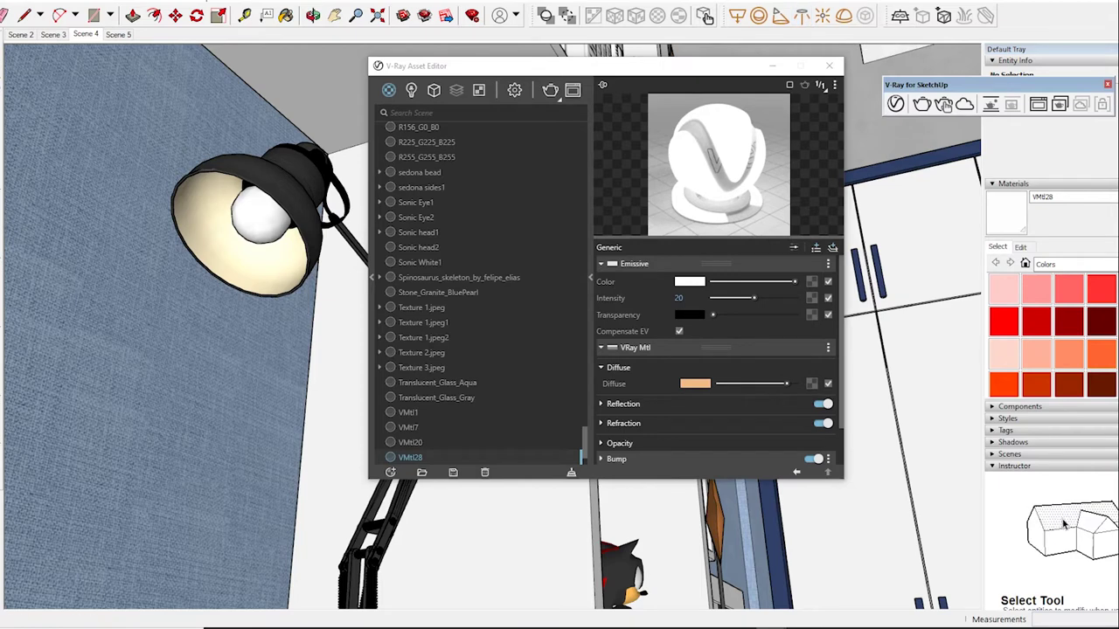
# - Browse to DATA (D:) > All Lesson and Symbol > Sketchup Lesson in the IES File dialog
pyautogui.hotkey('alt', 'Up')
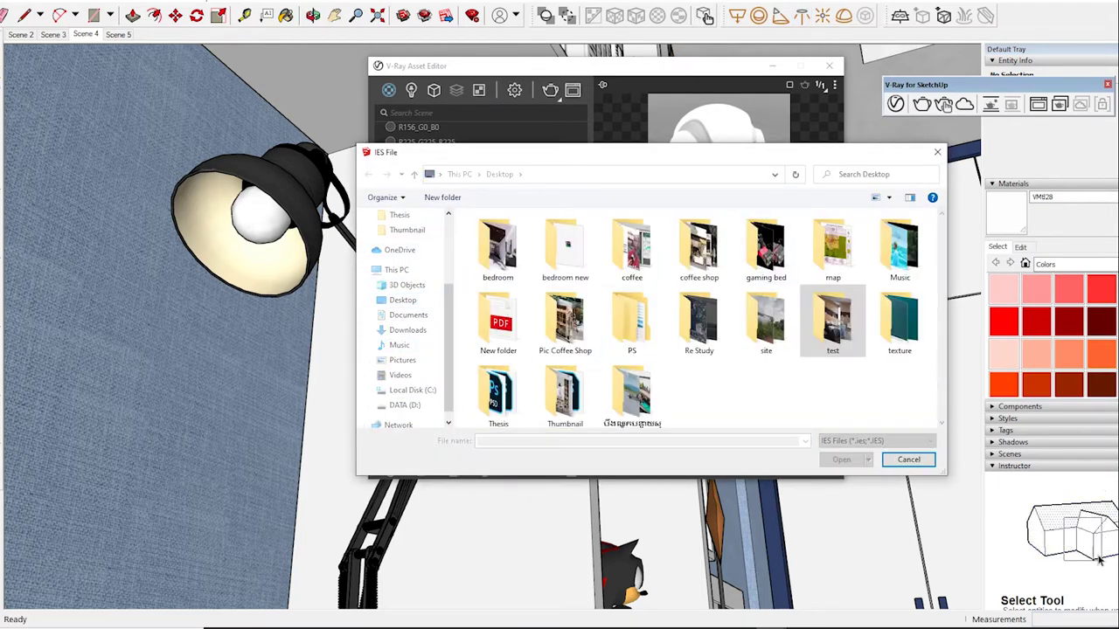
pyautogui.click(405, 405)
pyautogui.scroll(-5, 816, 332)
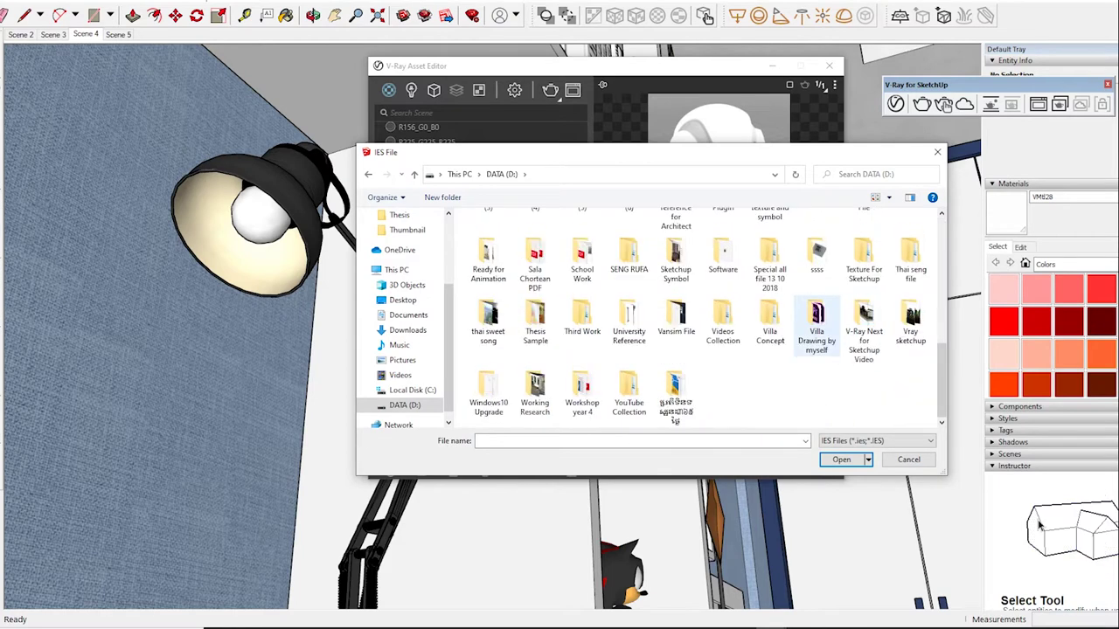
pyautogui.scroll(8, 816, 332)
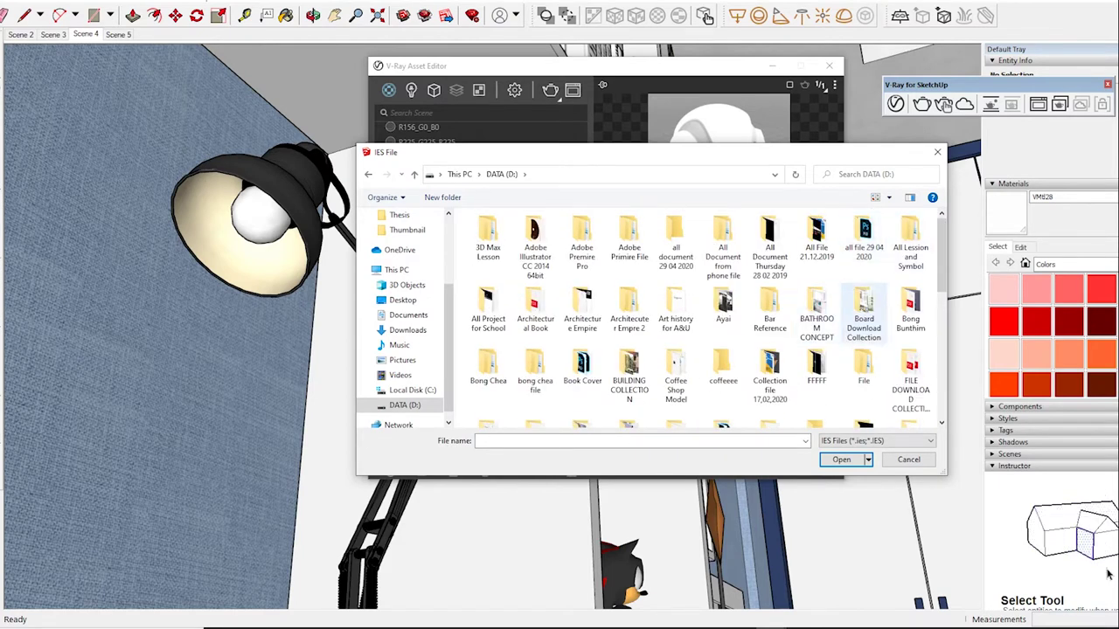
pyautogui.doubleClick(909, 243)
pyautogui.press('Down')
pyautogui.press('Down')
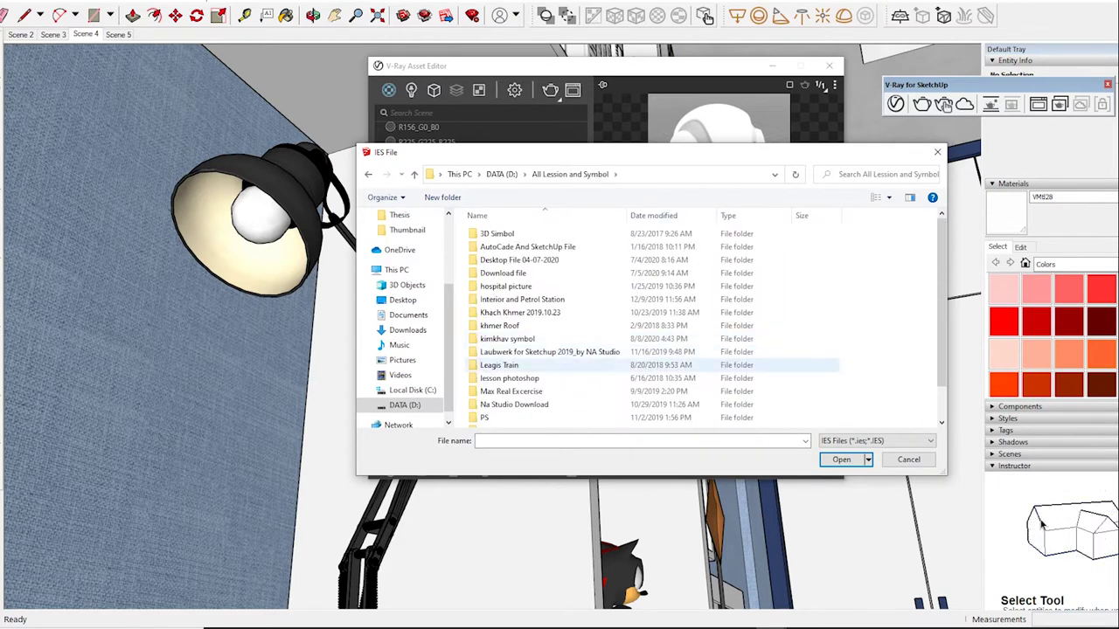
pyautogui.press('Down')
pyautogui.press('Down')
pyautogui.press('Down')
pyautogui.press('Down')
pyautogui.press('Down')
pyautogui.press('Down')
pyautogui.press('Up')
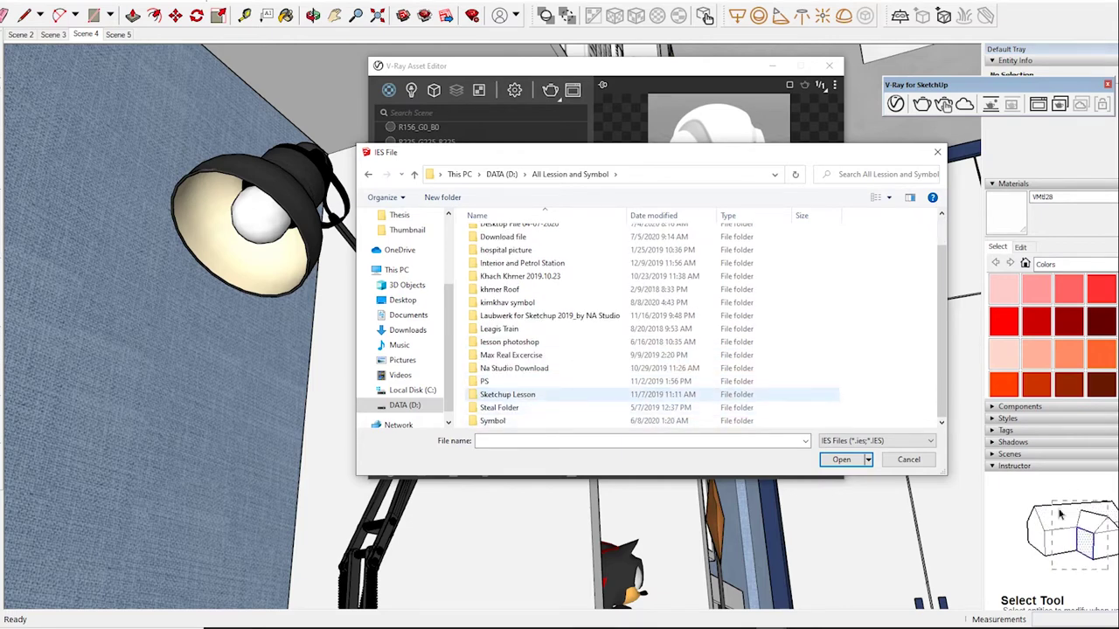
pyautogui.press('Return')
# - Go into Sketchup Vray Net > IES LIGHT > ies and choose 30.IES
pyautogui.press('Up')
pyautogui.press('Up')
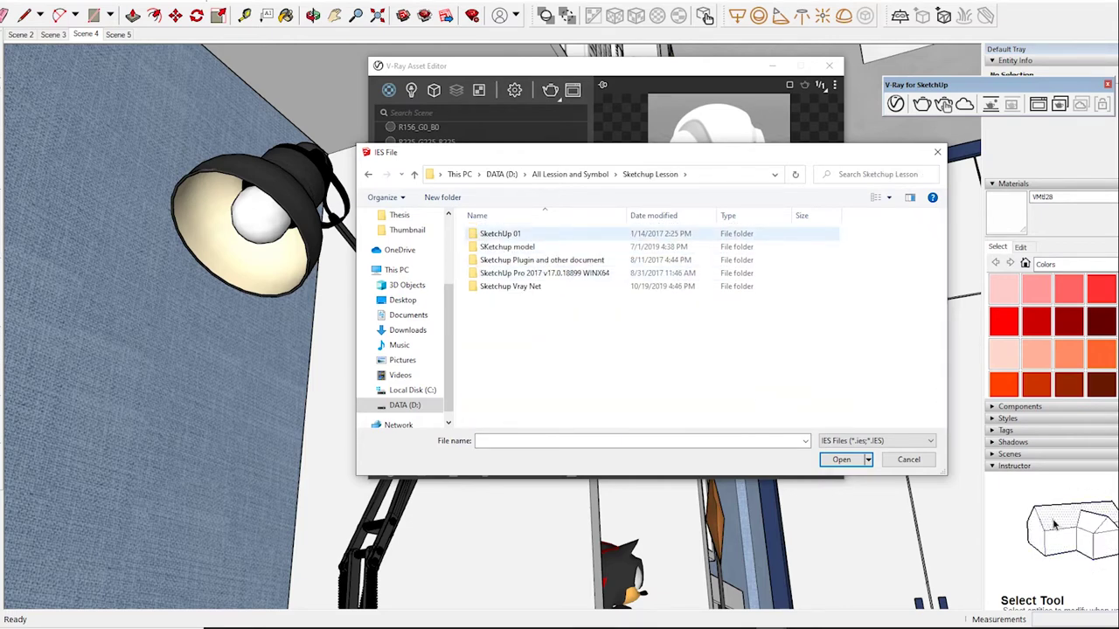
pyautogui.press('Down')
pyautogui.press('Down')
pyautogui.press('Down')
pyautogui.press('Return')
pyautogui.press('Down')
pyautogui.press('Return')
pyautogui.press('Down')
pyautogui.press('Return')
pyautogui.press('Down')
pyautogui.press('Down')
pyautogui.press('Down')
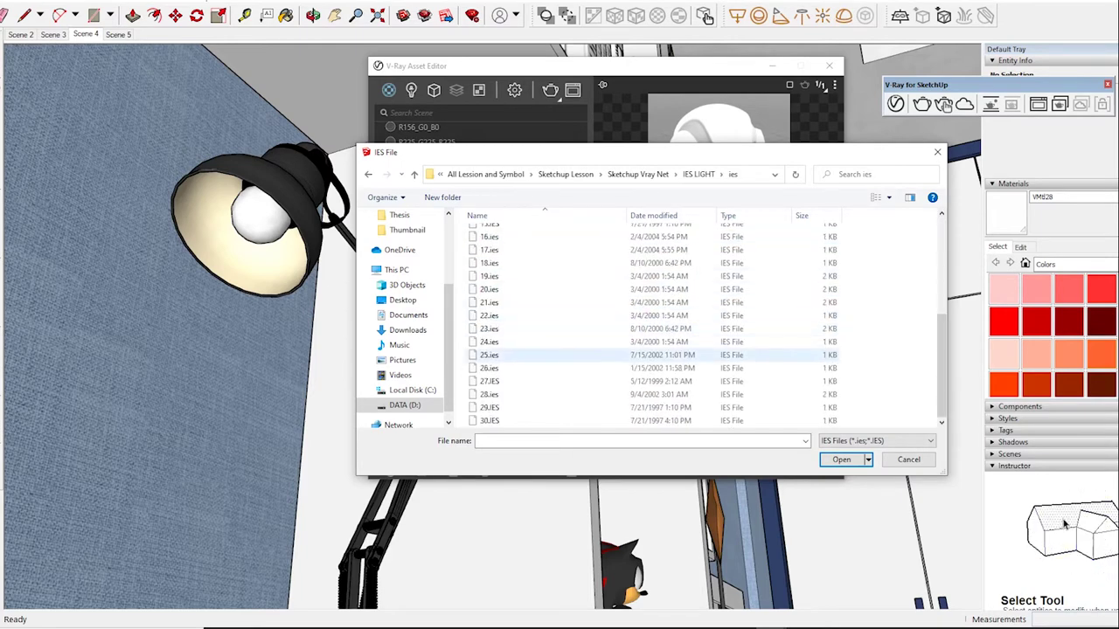
pyautogui.press('Down')
pyautogui.press('Down')
pyautogui.press('Down')
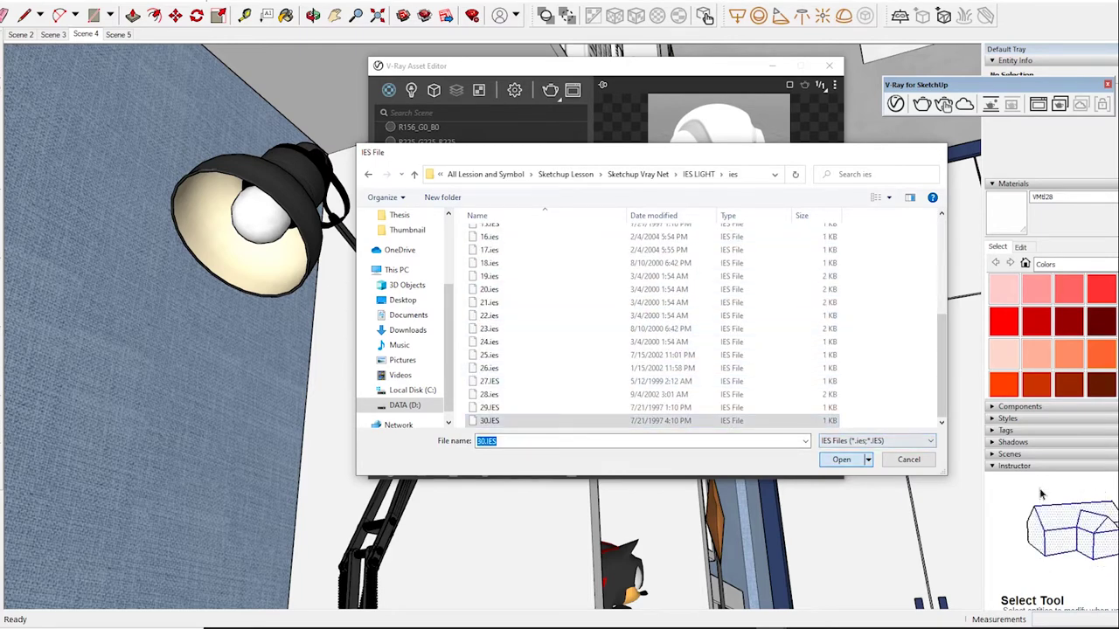
pyautogui.press('Return')
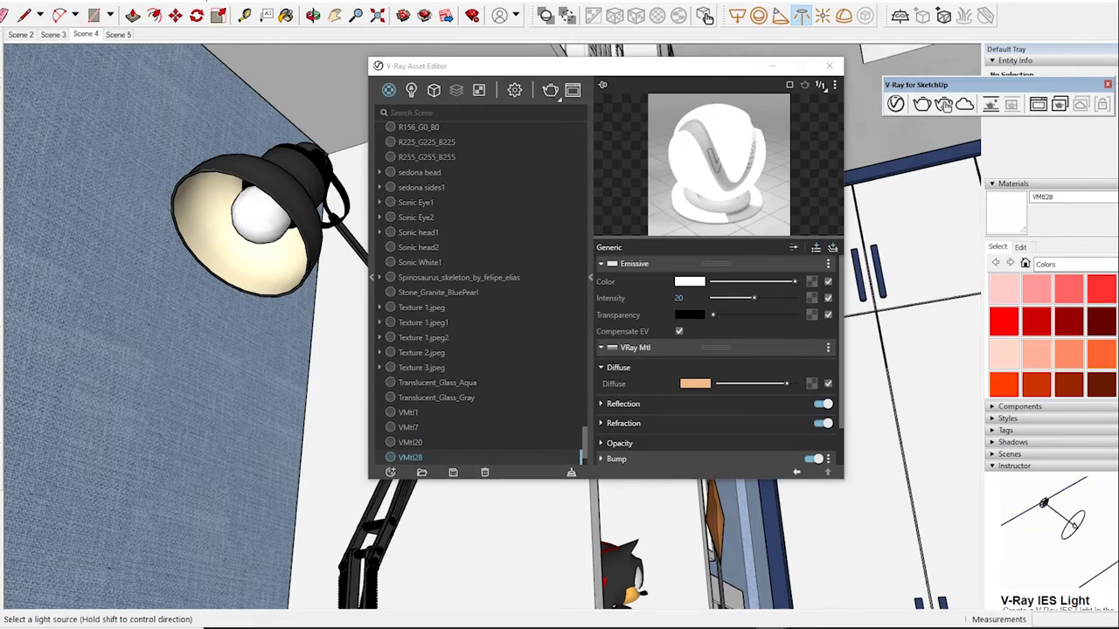
# - Zoom to the desk lamp and place IES Light#1 with the 30.IES profile under its shade
pyautogui.scroll(3, 267, 352)
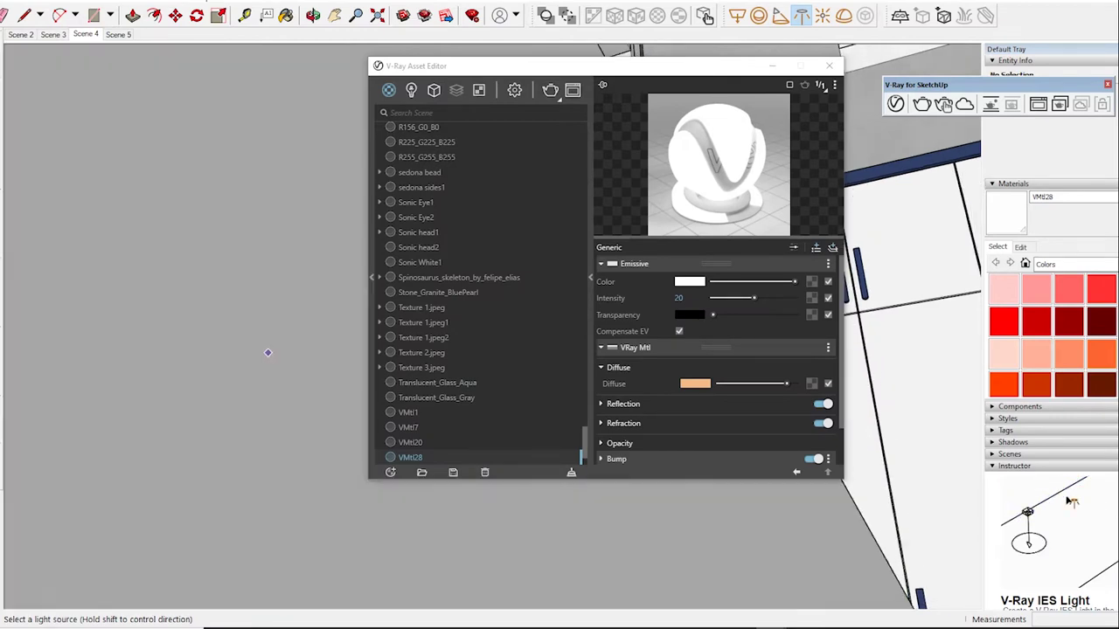
pyautogui.scroll(2, 171, 331)
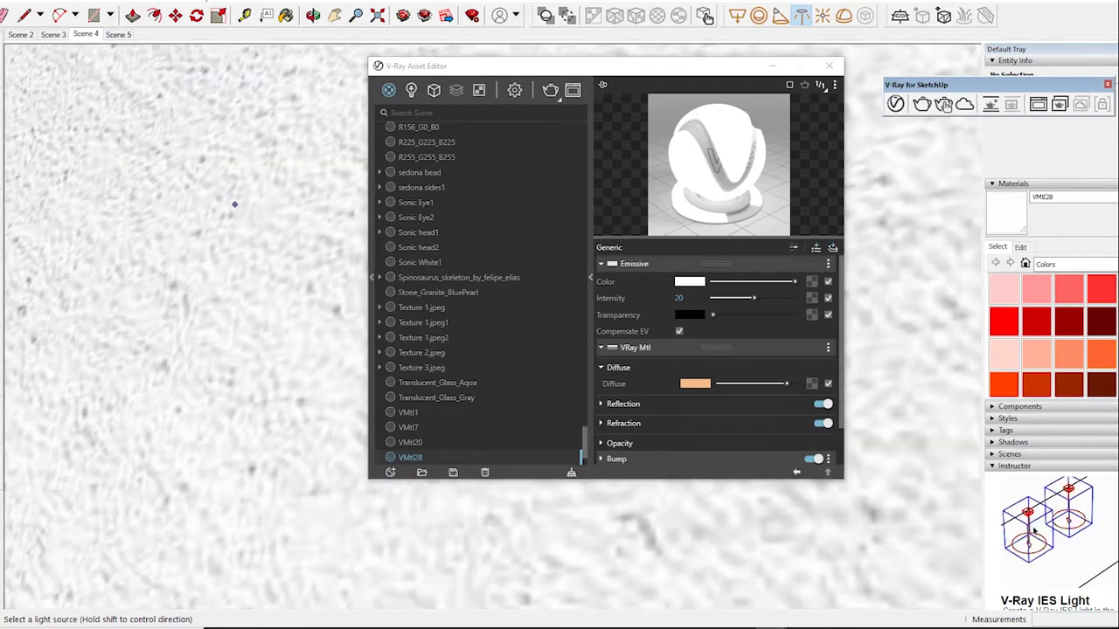
pyautogui.scroll(-5, 234, 205)
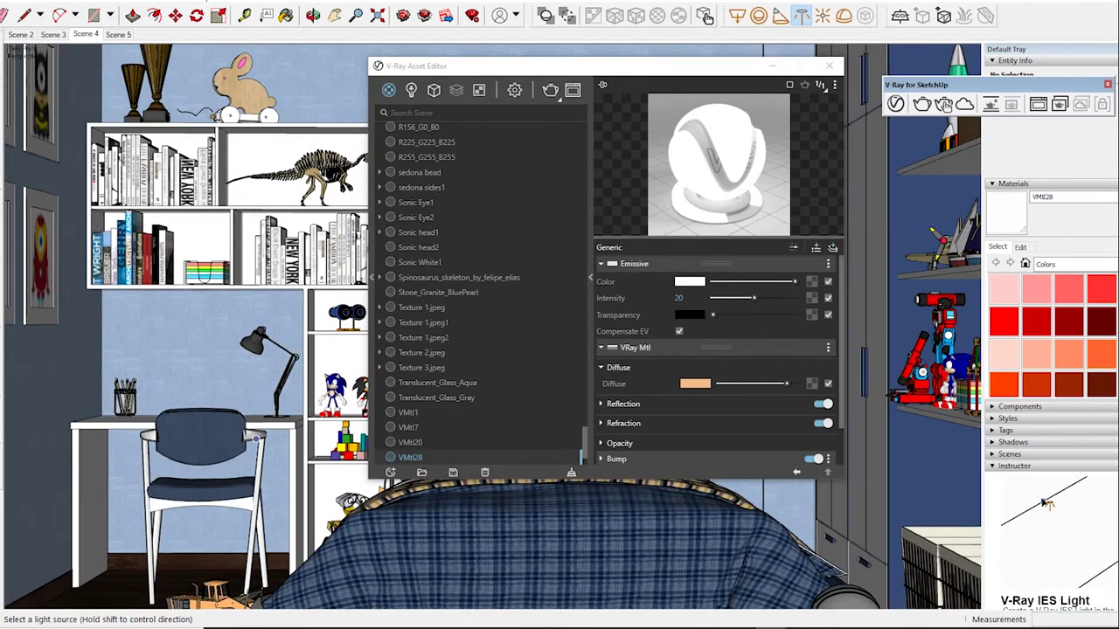
pyautogui.scroll(2, 267, 372)
pyautogui.scroll(3, 267, 373)
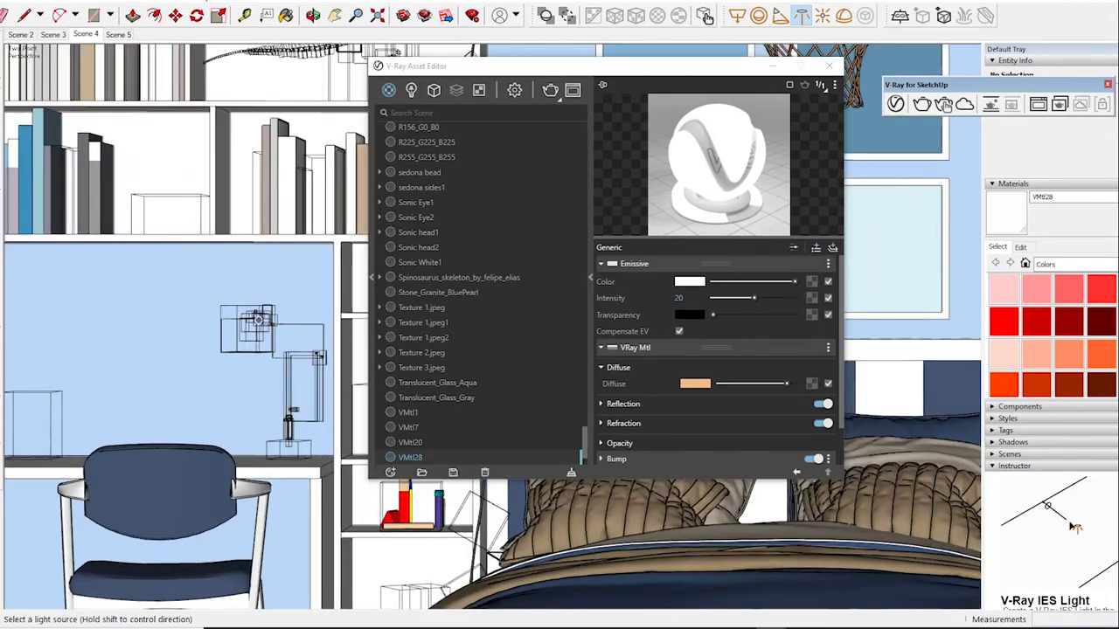
pyautogui.scroll(2, 267, 372)
pyautogui.moveTo(268, 372); pyautogui.dragTo(262, 359, button='middle')
pyautogui.click(801, 15)
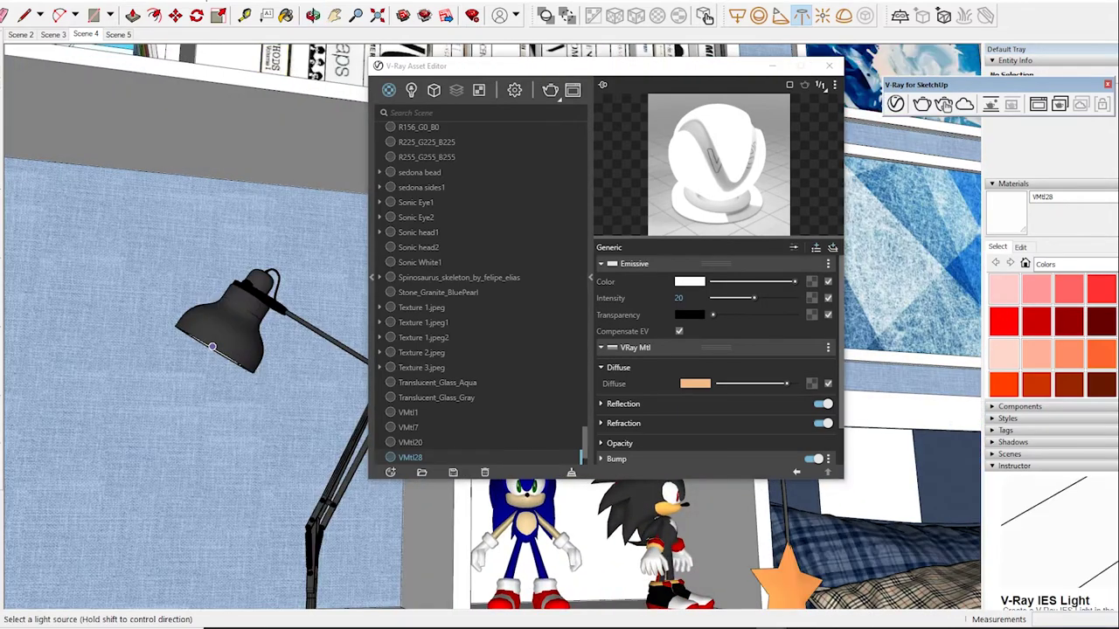
pyautogui.moveTo(262, 358); pyautogui.dragTo(289, 367, button='middle')
pyautogui.press('space')
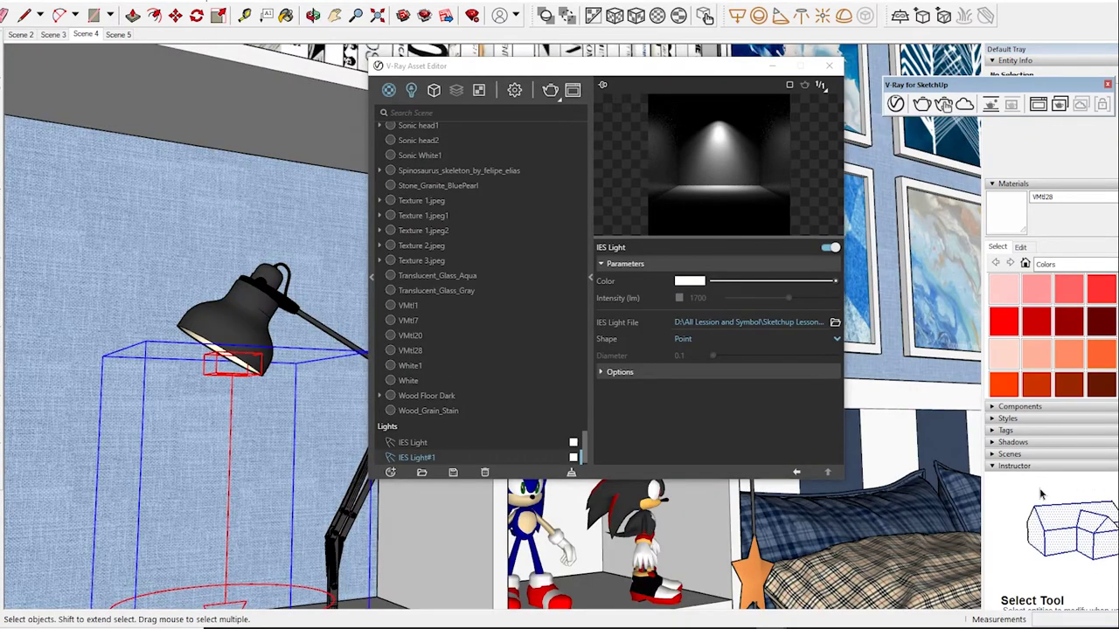
# - Rotate IES Light#1 to tilt it along the desk lamp's angle
pyautogui.press('q')
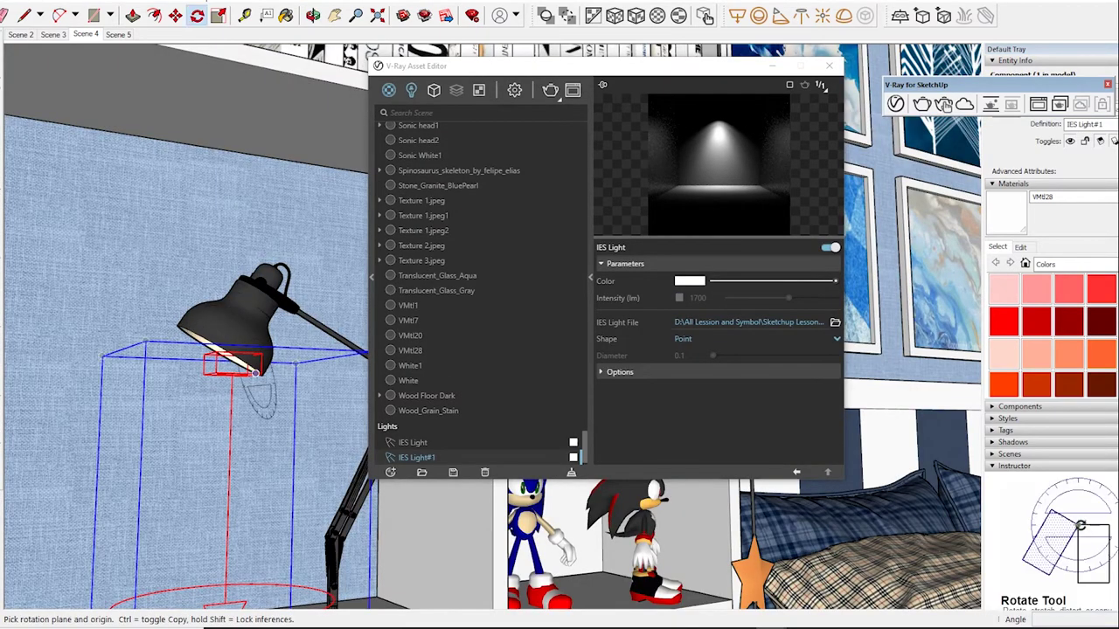
pyautogui.moveTo(226, 315); pyautogui.dragTo(167, 247, button='middle')
pyautogui.click(144, 232)
pyautogui.click(201, 234)
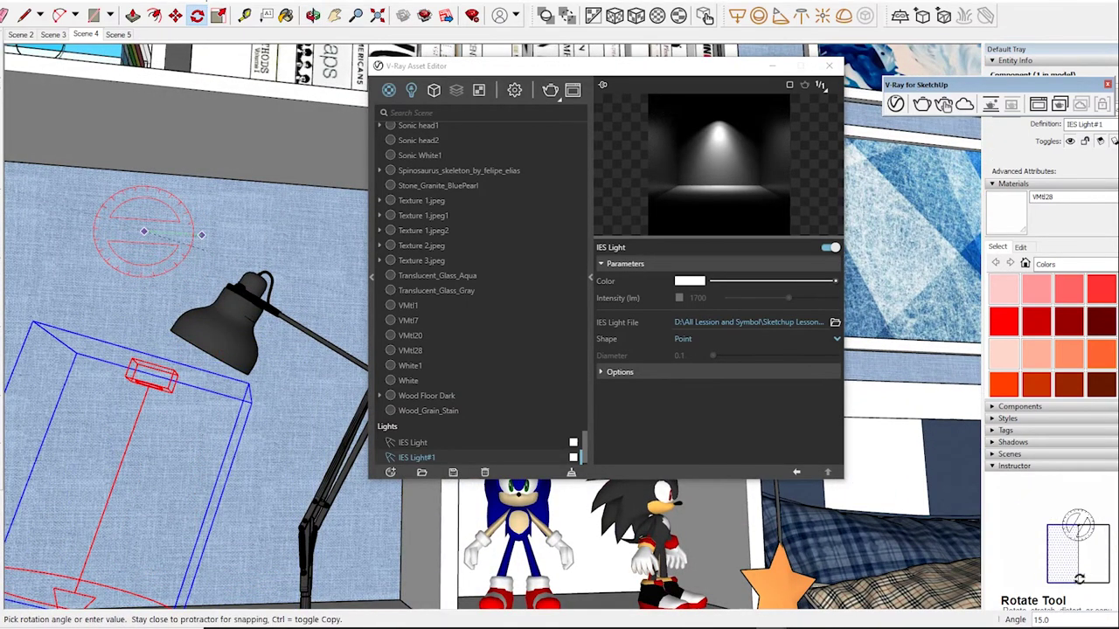
pyautogui.click(205, 254)
pyautogui.press('space')
# - Move the IES light into the lamp bulb and enable its 1700 lm intensity override
pyautogui.press('m')
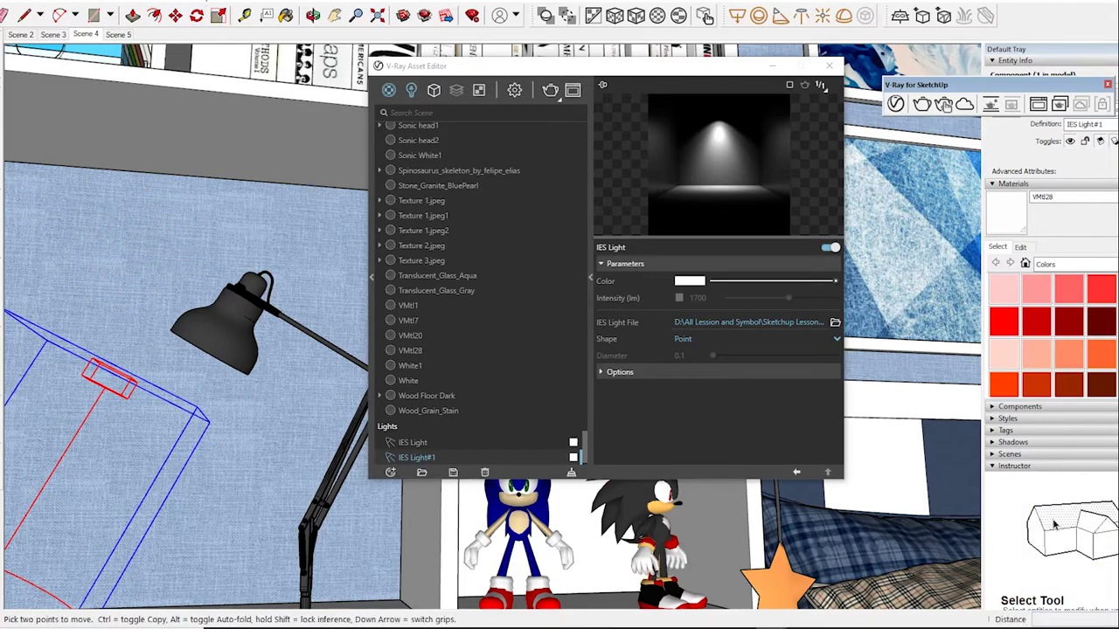
pyautogui.moveTo(136, 384)
pyautogui.mouseDown(button='middle')
pyautogui.moveTo(188, 382)
pyautogui.moveTo(262, 350)
pyautogui.moveTo(207, 239)
pyautogui.moveTo(219, 203)
pyautogui.mouseUp(button='middle')
pyautogui.scroll(3, 227, 367)
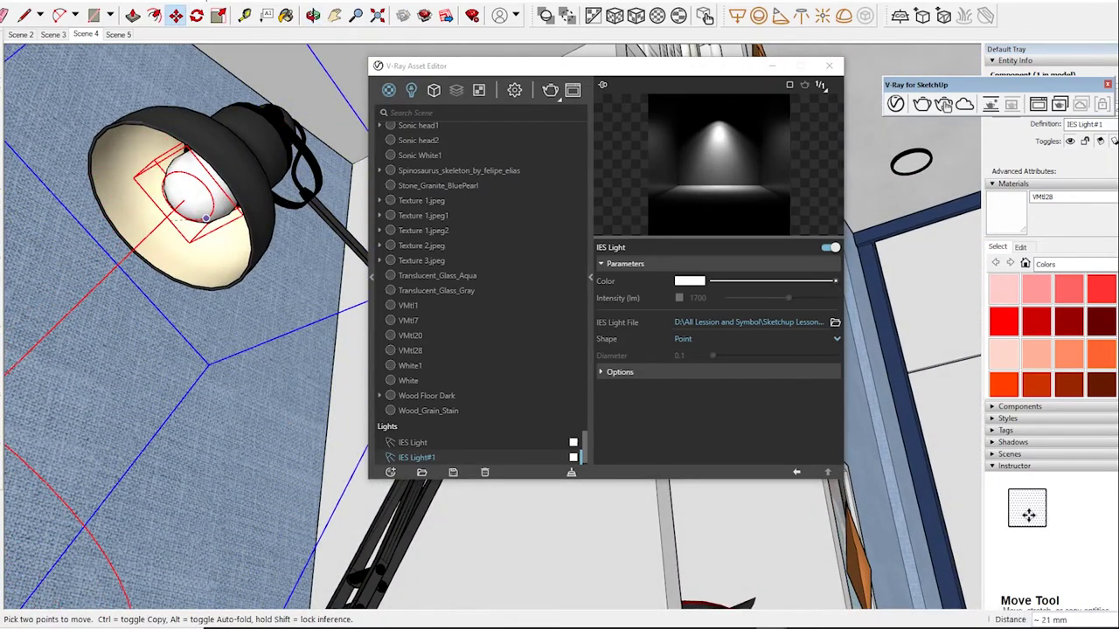
pyautogui.press('space')
pyautogui.moveTo(175, 217)
pyautogui.mouseDown(button='middle')
pyautogui.moveTo(262, 280)
pyautogui.moveTo(332, 302)
pyautogui.mouseUp(button='middle')
pyautogui.click(679, 298)
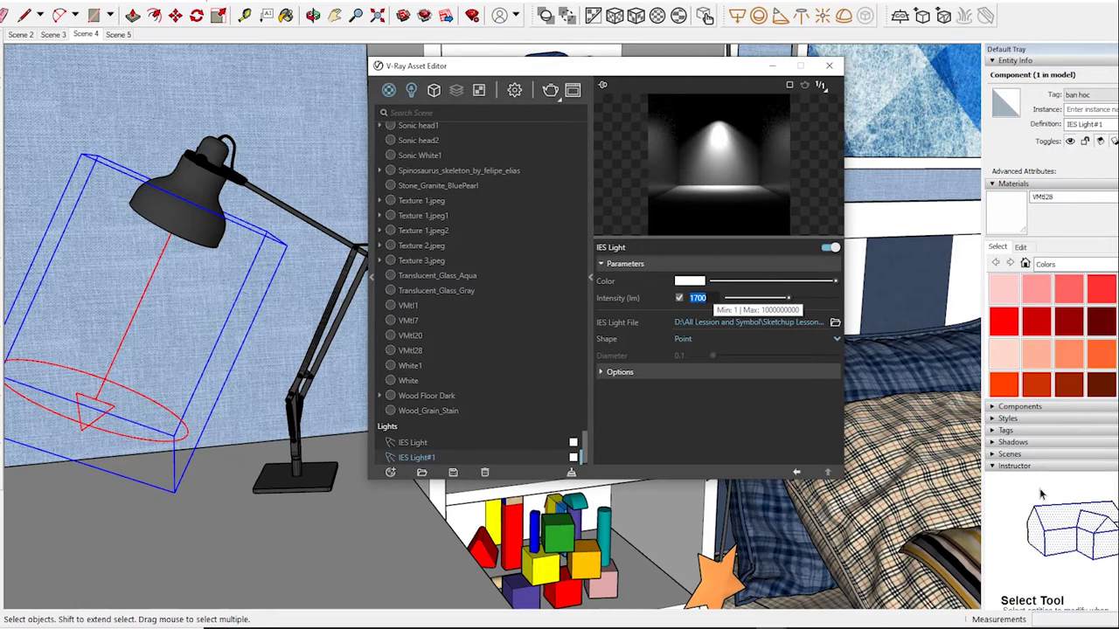
# - Give IES Light#1 a 5000 lm intensity and a pale peach colour, and list only the lights
pyautogui.write('50')
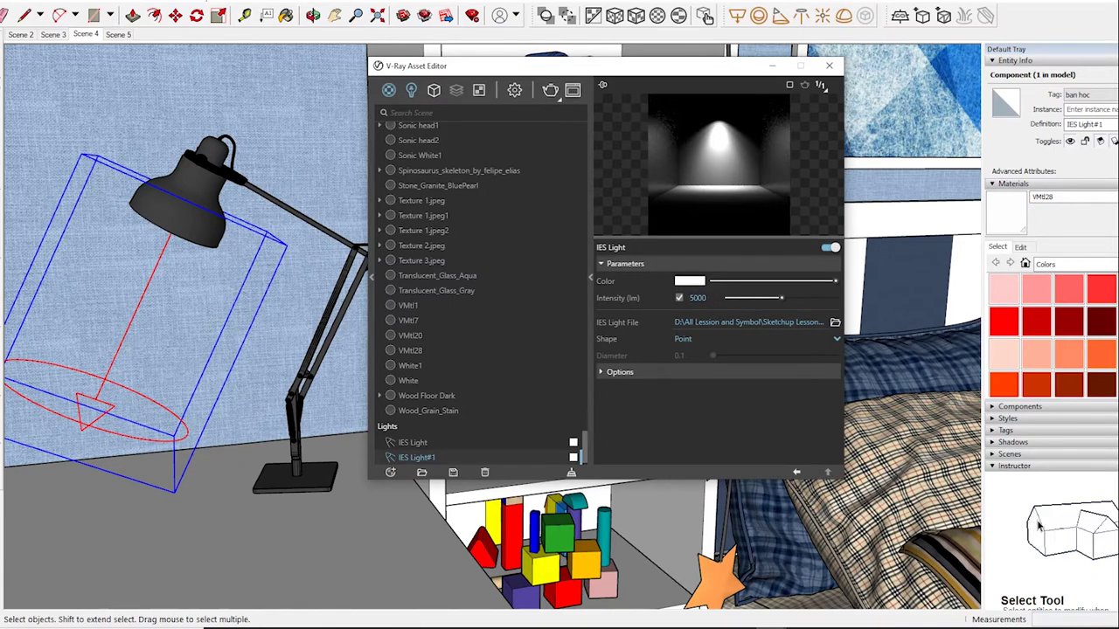
pyautogui.click(690, 280)
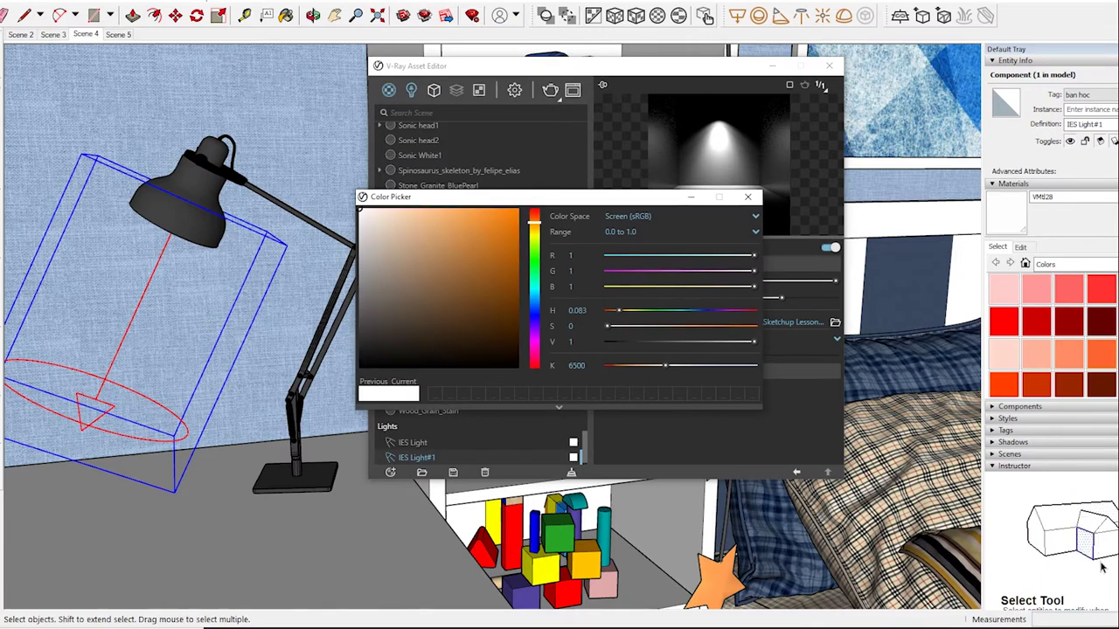
pyautogui.moveTo(401, 212); pyautogui.dragTo(395, 217)
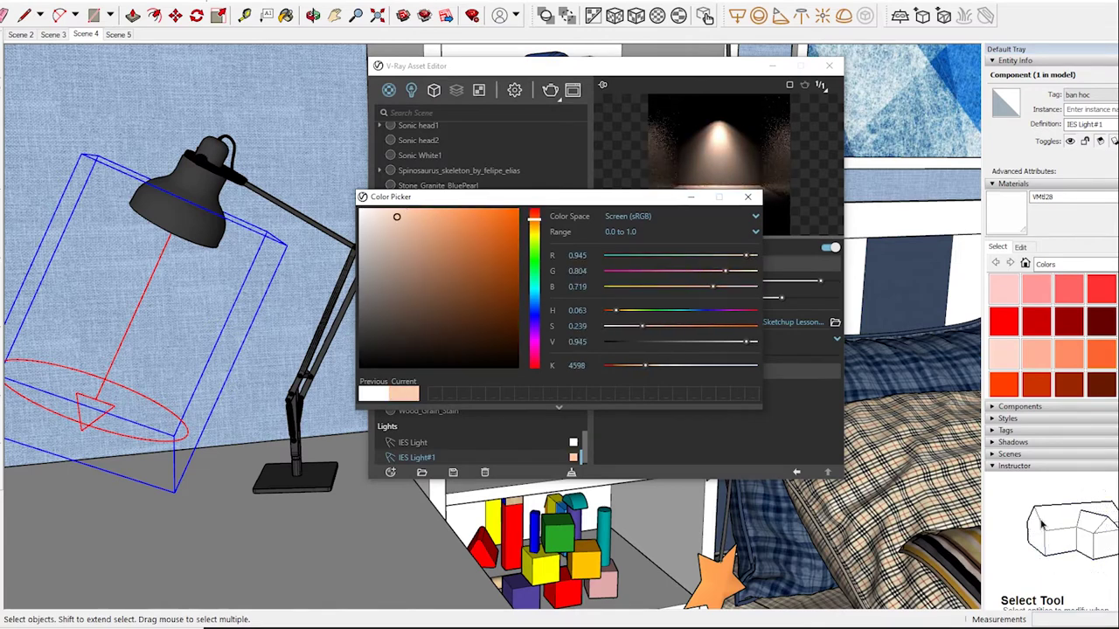
pyautogui.click(748, 197)
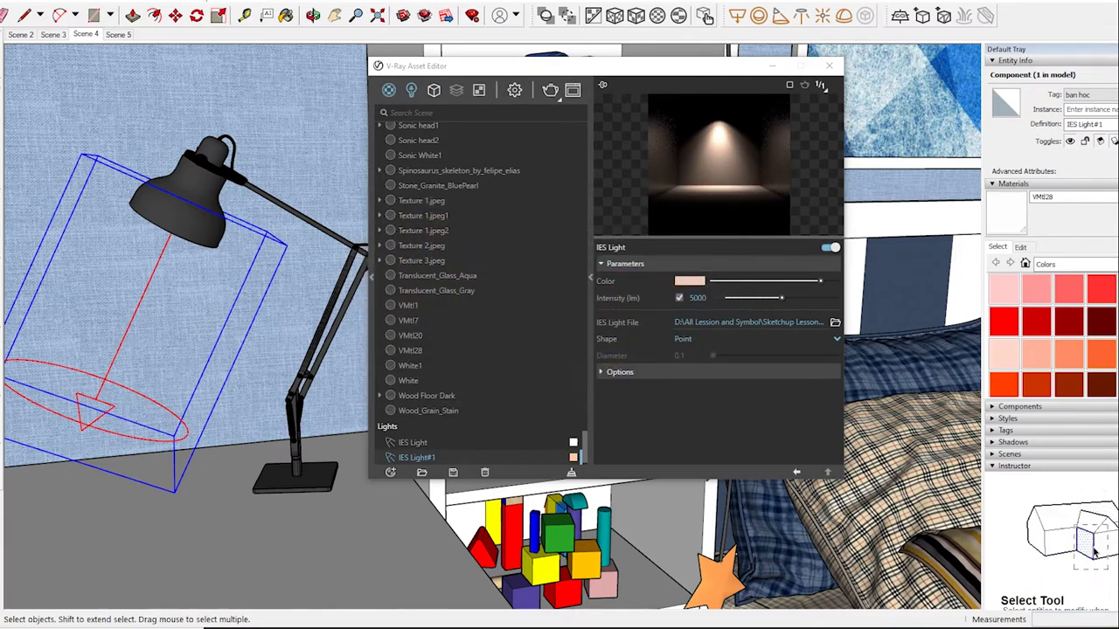
pyautogui.click(411, 90)
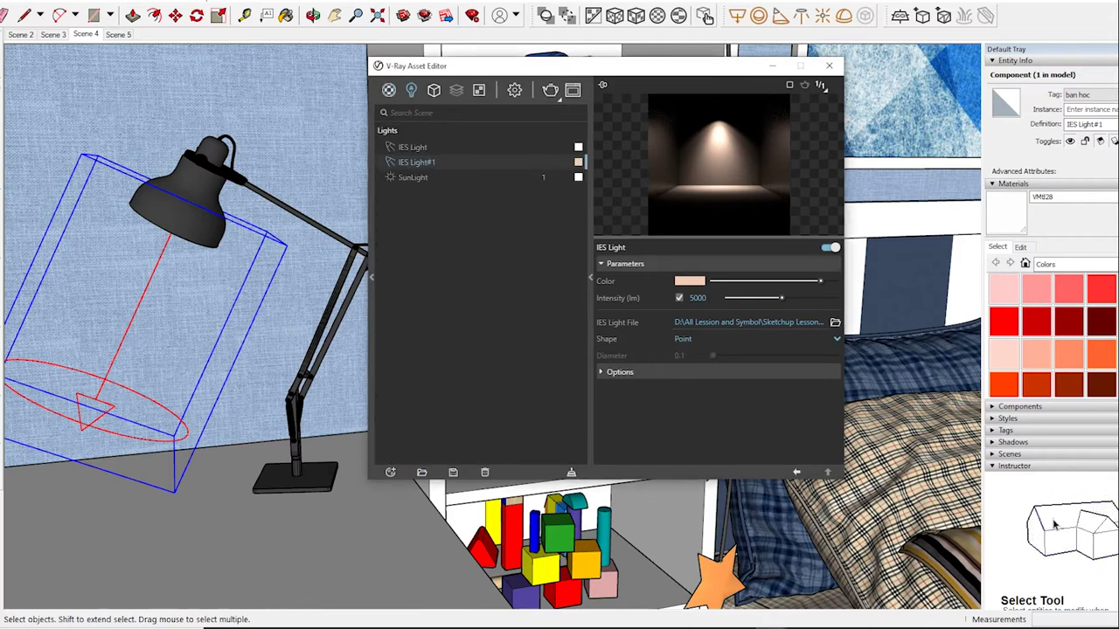
# - Switch off the original IES Light in the Lights list
pyautogui.click(412, 146)
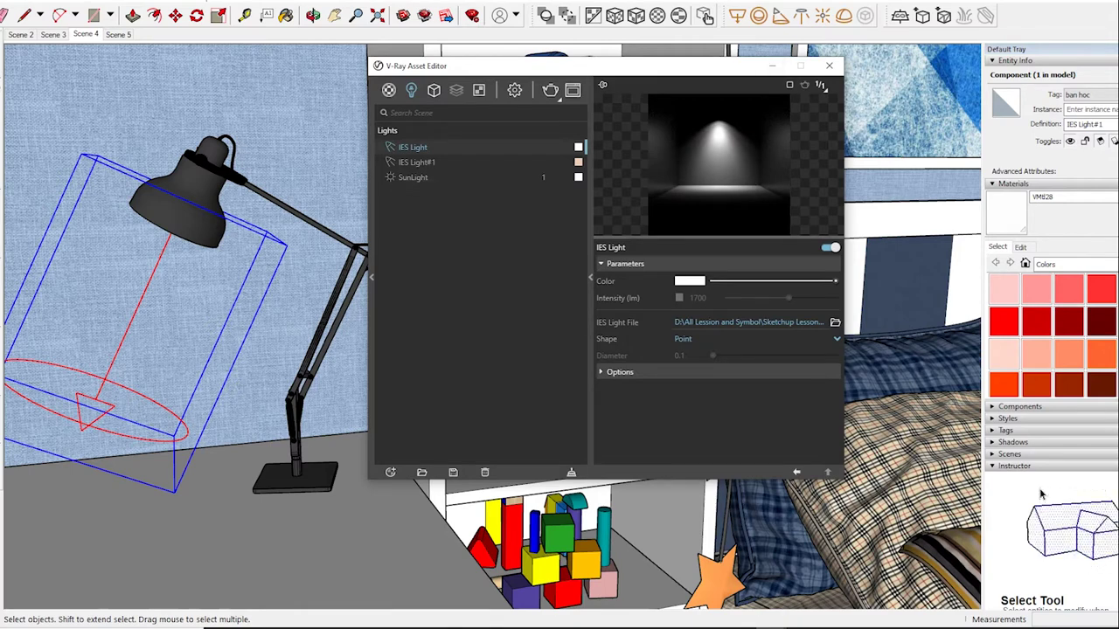
pyautogui.click(391, 147)
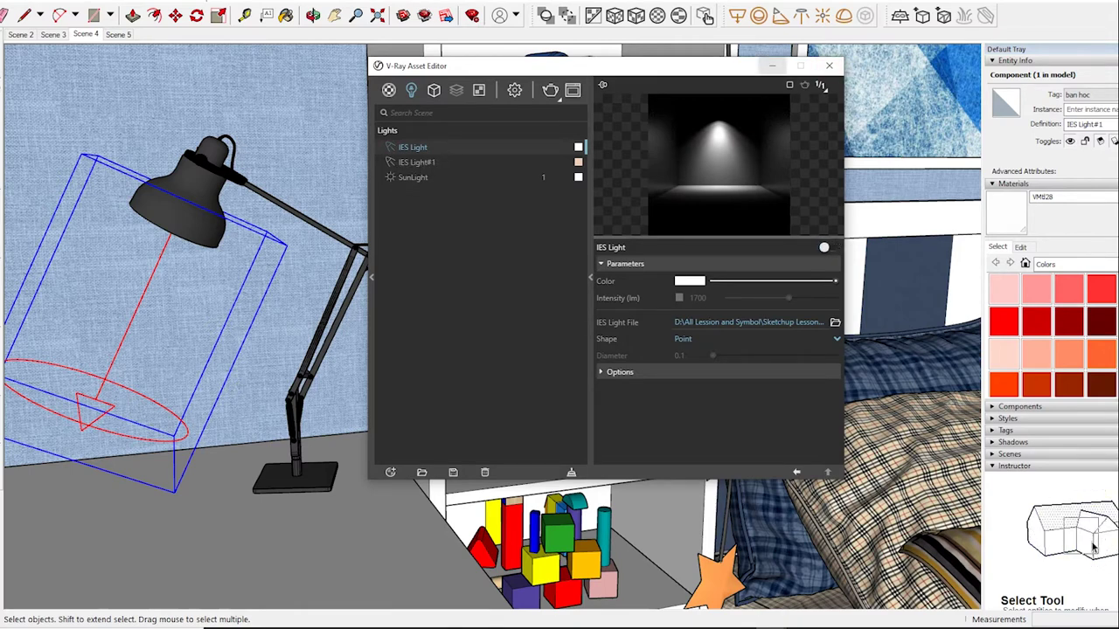
pyautogui.click(1109, 573)
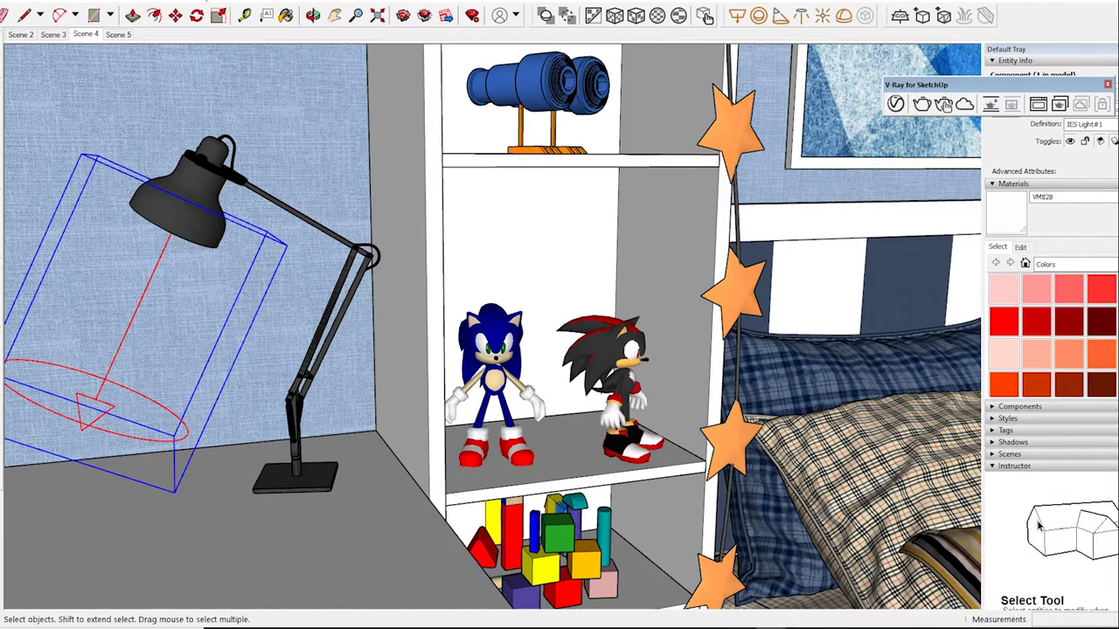
pyautogui.click(837, 581)
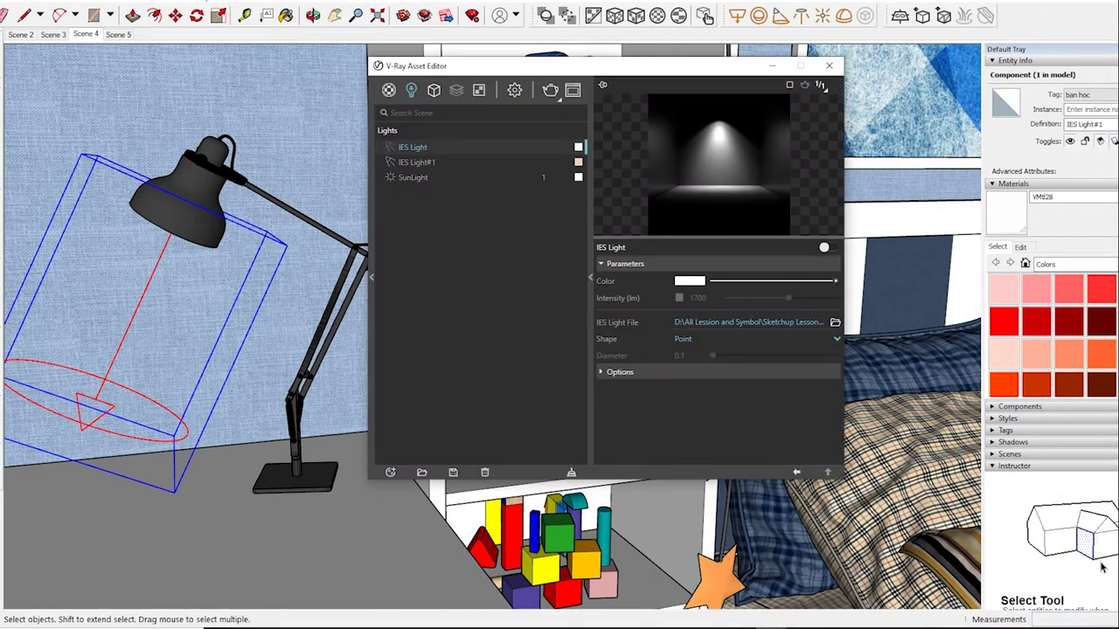
# - Orbit the view past the bed and picture wall up to the ceiling above the wardrobe
pyautogui.moveTo(611, 349); pyautogui.dragTo(944, 103, button='middle')
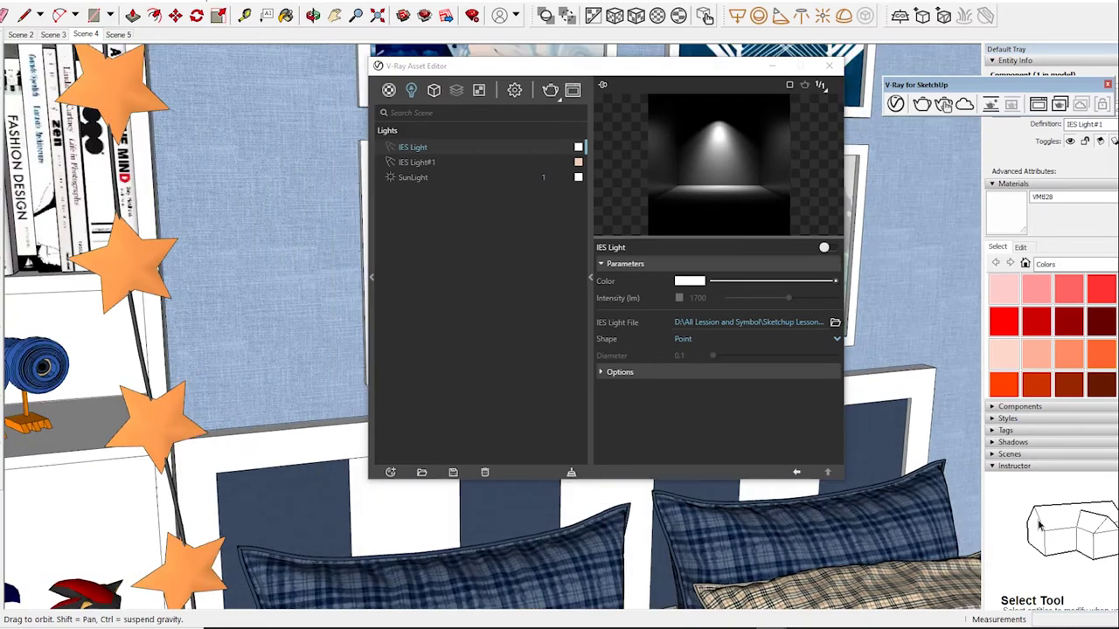
pyautogui.moveTo(612, 350); pyautogui.dragTo(786, 262, button='middle')
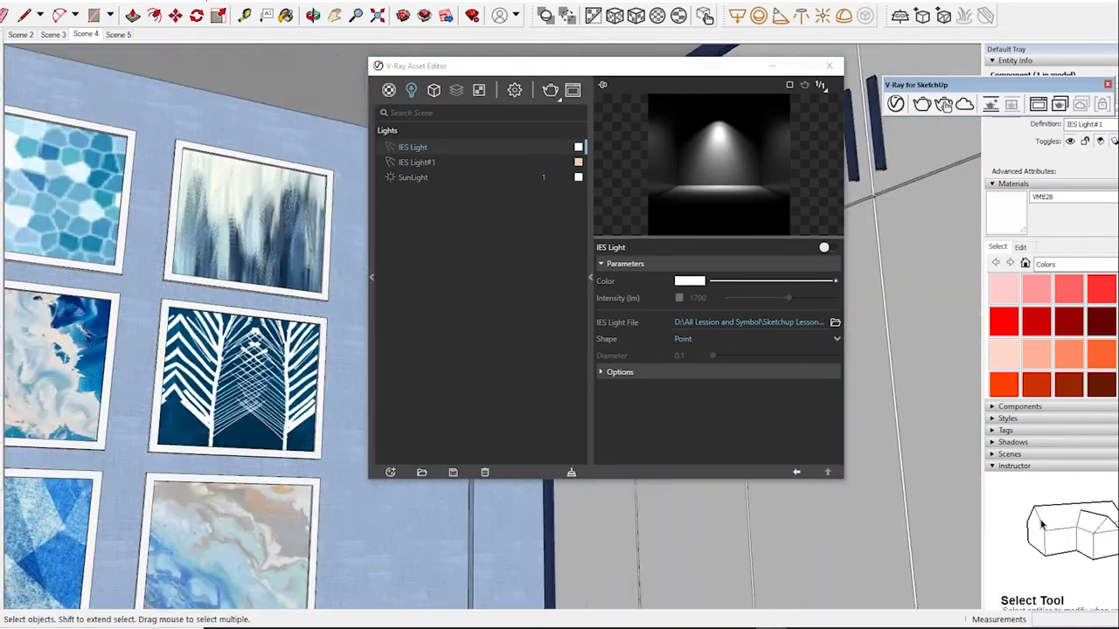
pyautogui.moveTo(612, 350)
pyautogui.mouseDown(button='middle')
pyautogui.moveTo(700, 262)
pyautogui.moveTo(735, 333)
pyautogui.mouseUp(button='middle')
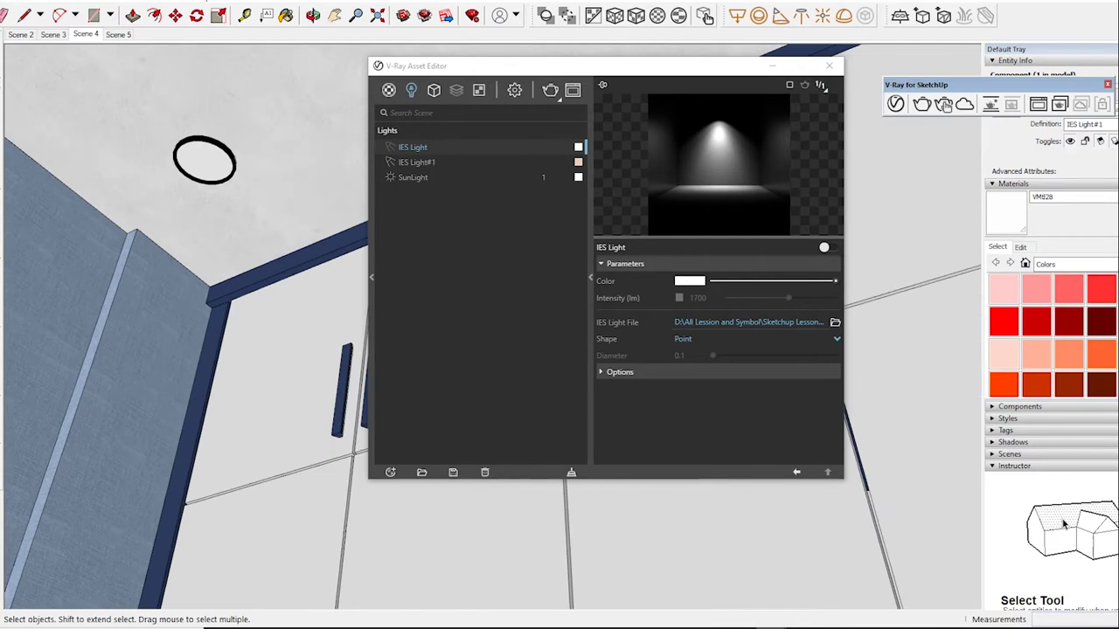
# - Paint the ceiling lamp's round face with the red Color A04 material
pyautogui.doubleClick(205, 160)
pyautogui.click(205, 160)
pyautogui.click(1100, 290)
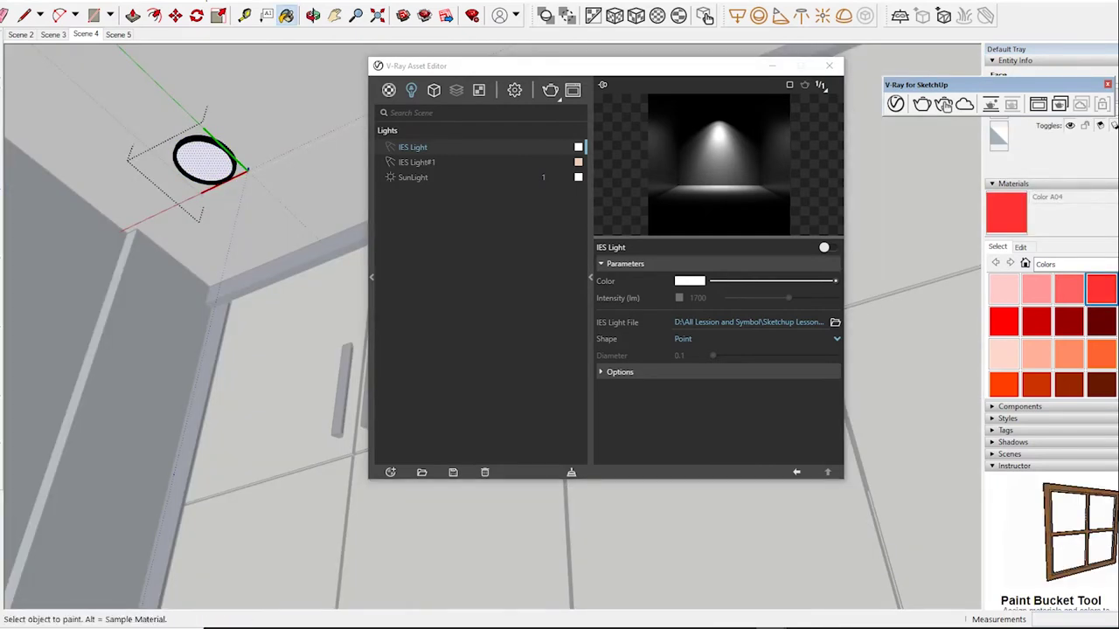
pyautogui.click(205, 160)
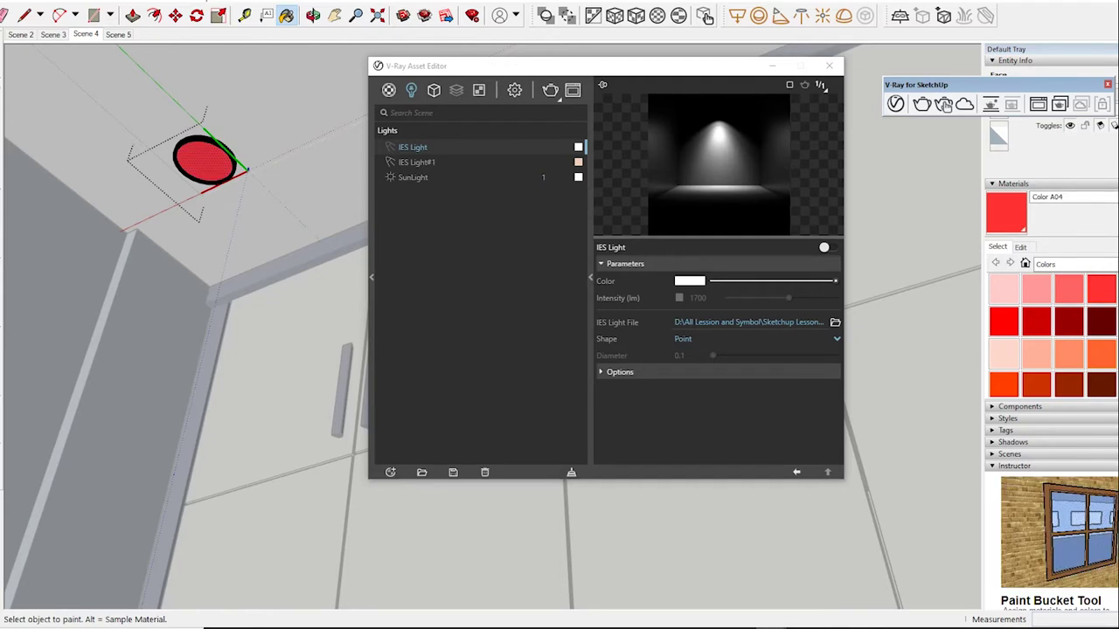
# - Sample the disc's material and add an Emissive layer to Color A04
pyautogui.press('space')
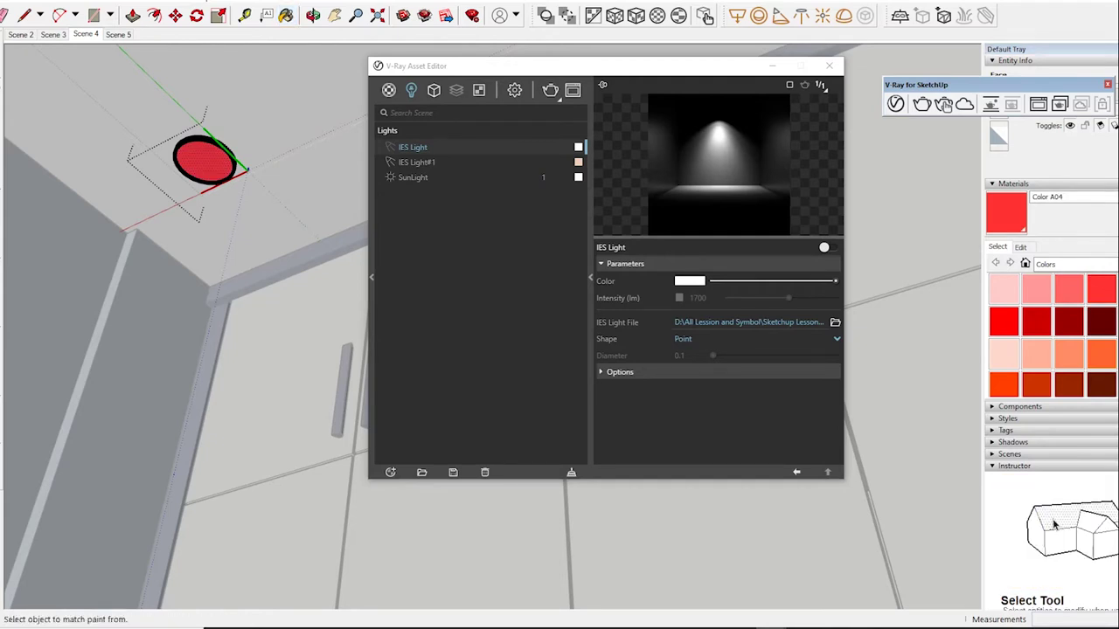
pyautogui.click(204, 160)
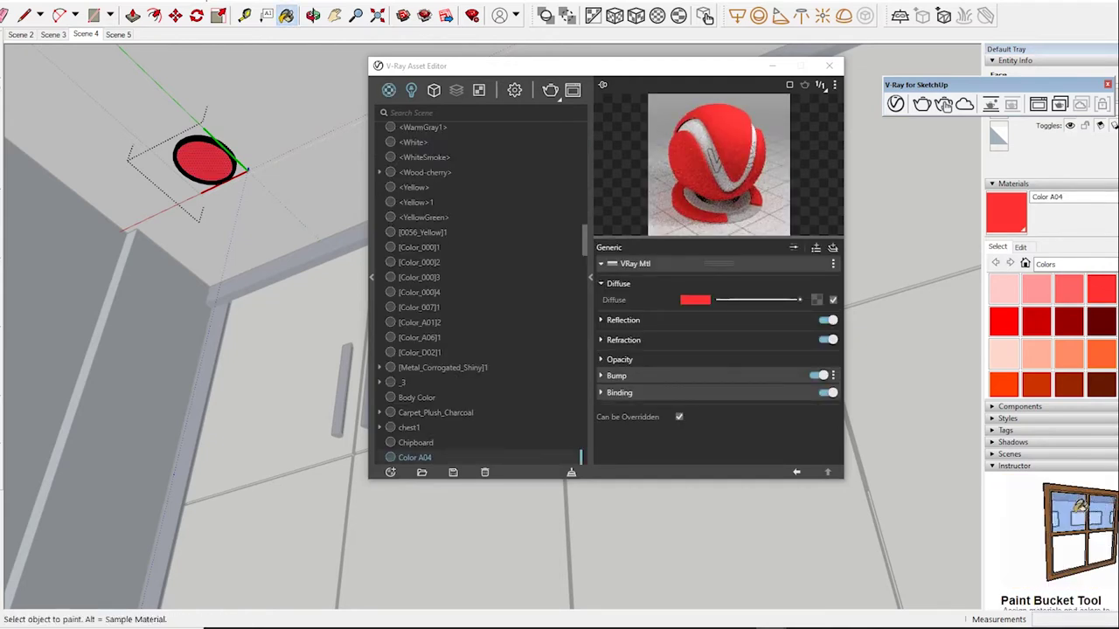
pyautogui.click(833, 263)
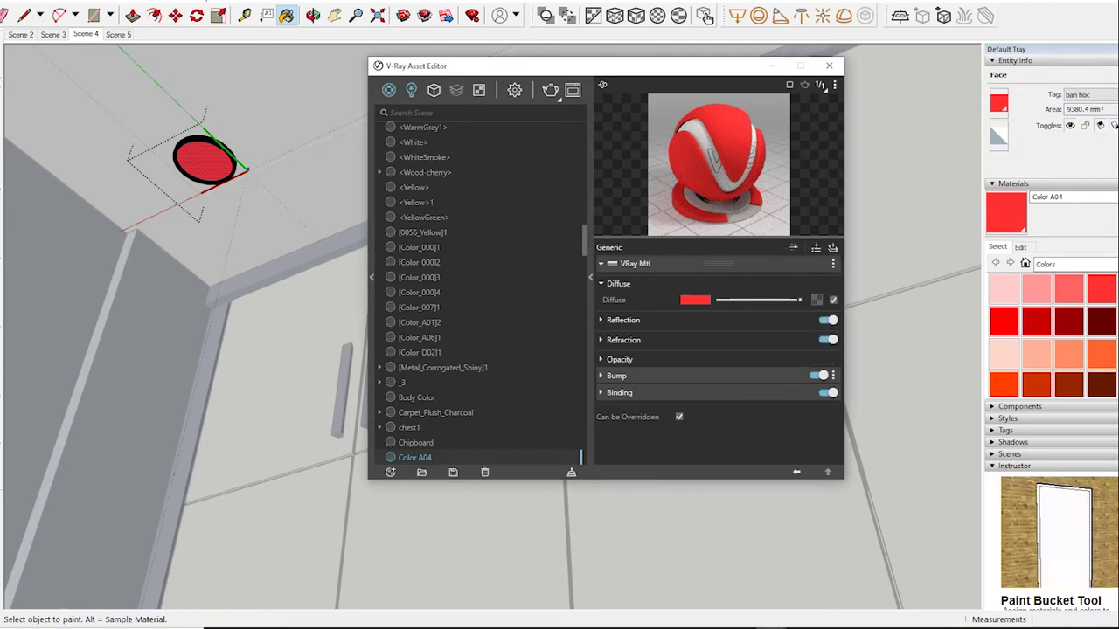
pyautogui.click(677, 298)
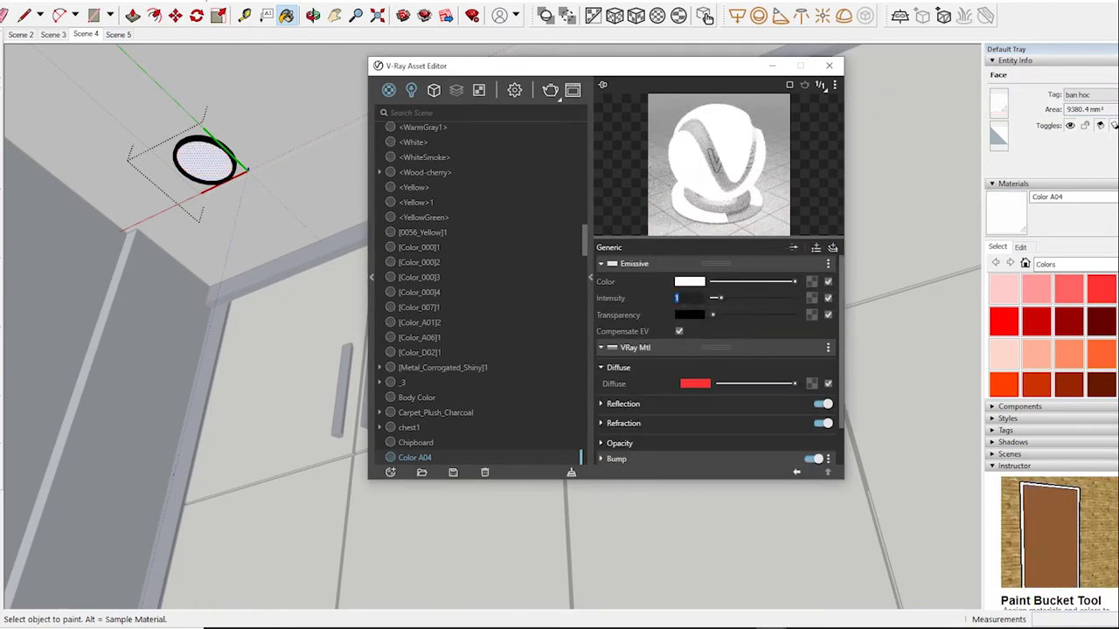
# - Set Color A04's emissive intensity to 20 with a soft pale peach glow
pyautogui.write('20')
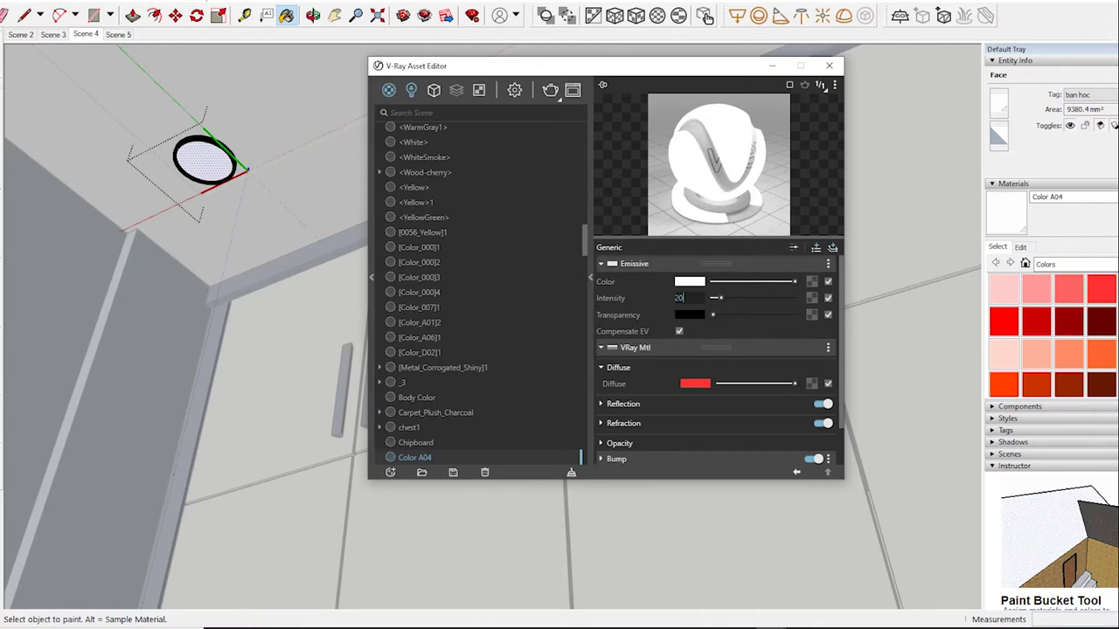
pyautogui.click(688, 281)
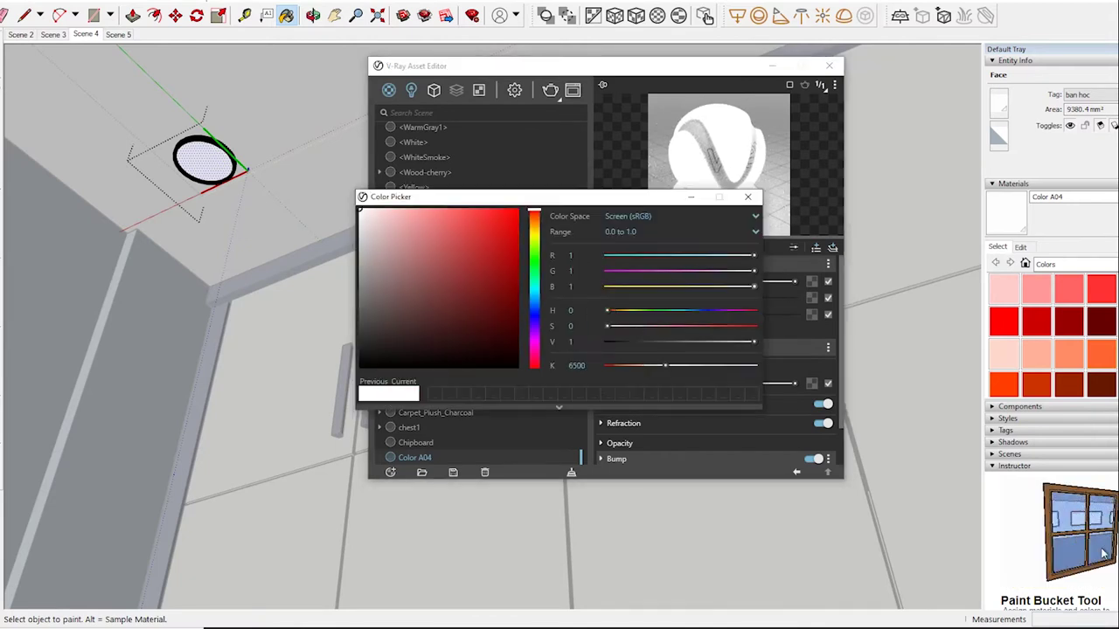
pyautogui.click(534, 217)
pyautogui.click(418, 213)
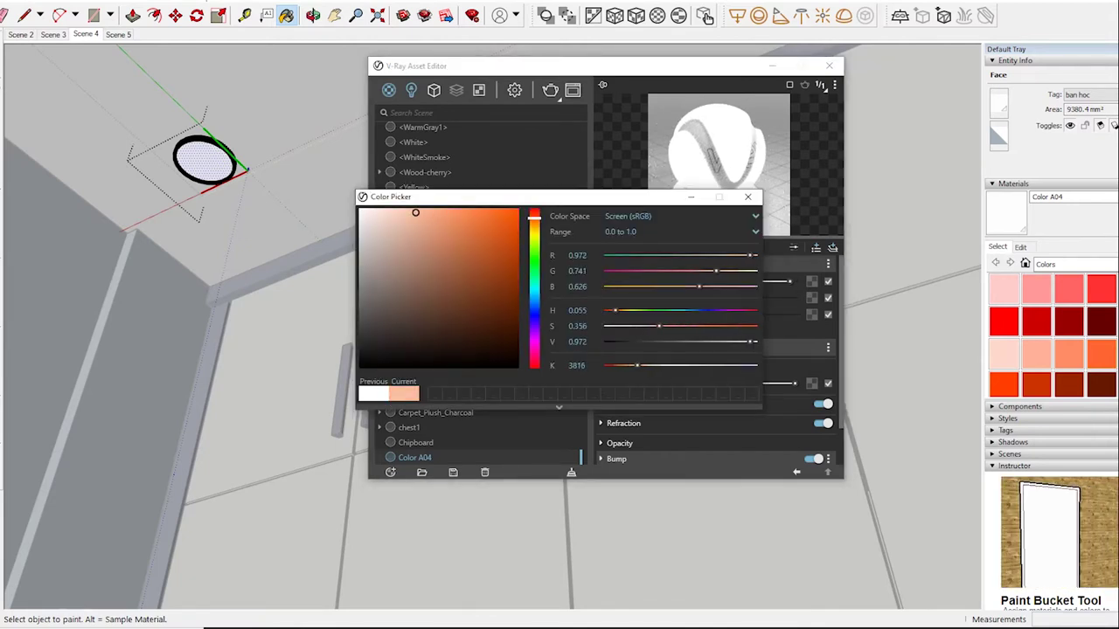
pyautogui.click(747, 197)
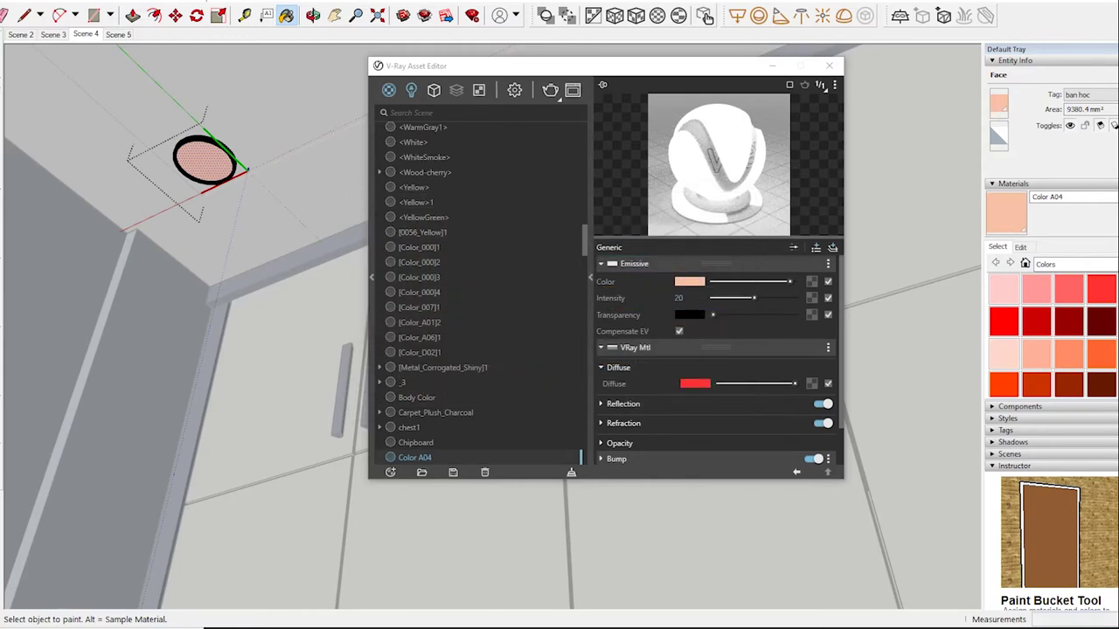
pyautogui.click(689, 282)
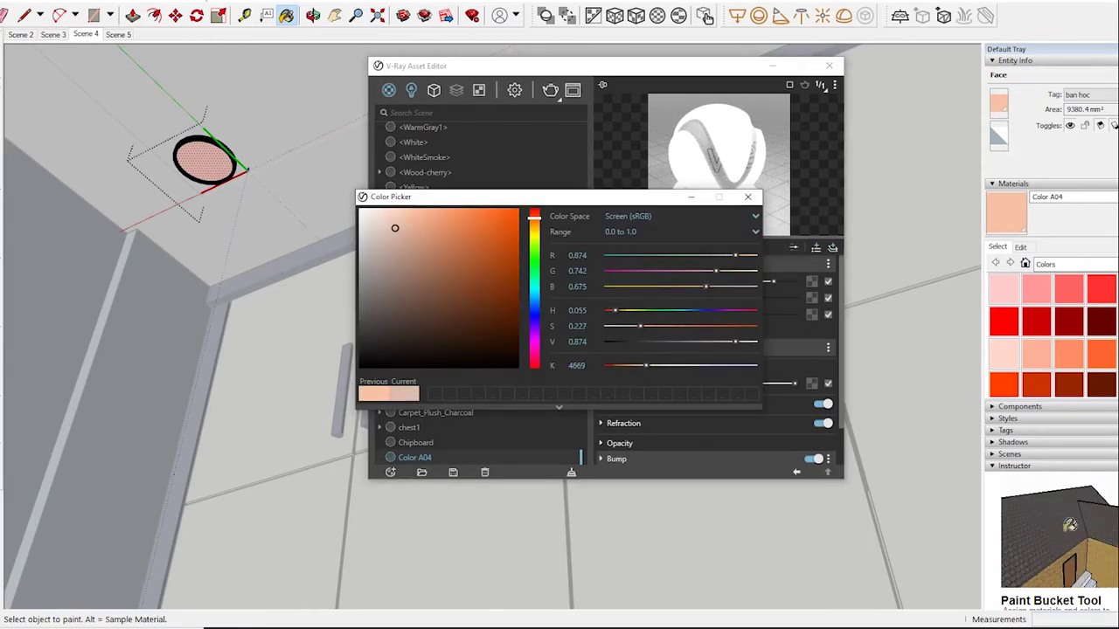
pyautogui.click(747, 196)
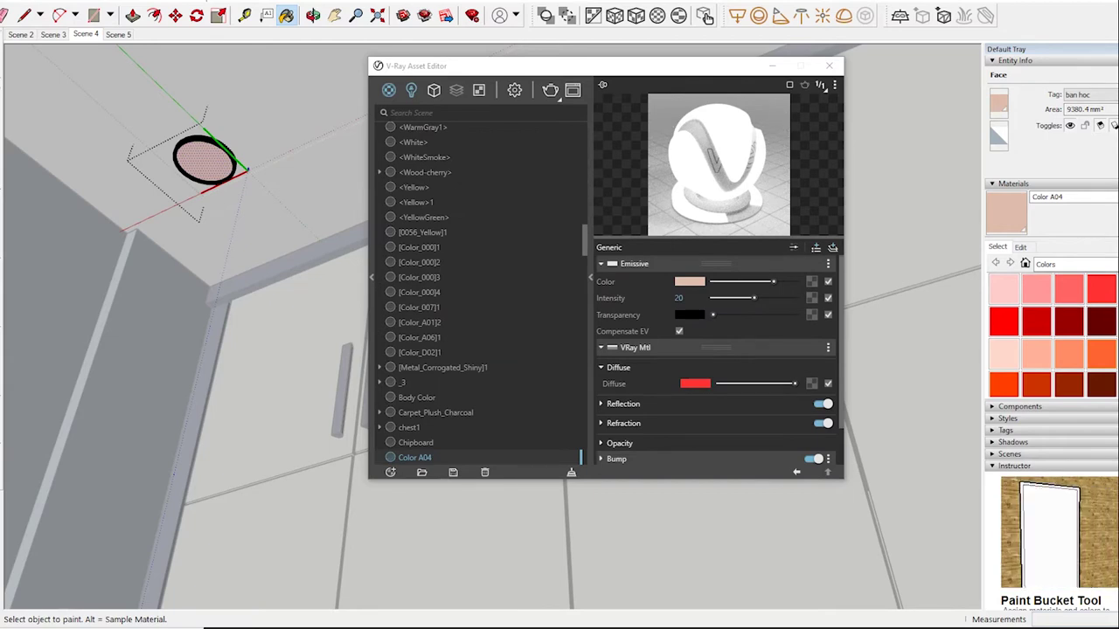
pyautogui.press('space')
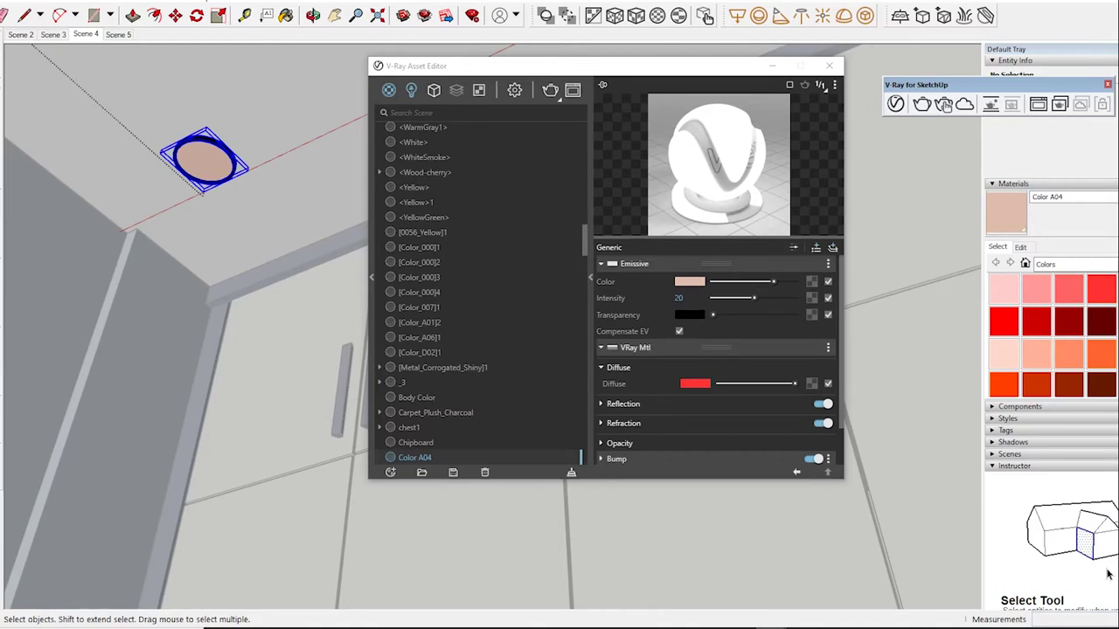
# - Place a new IES light with the 30.IES profile at the ceiling disc, aiming down
pyautogui.press('Return')
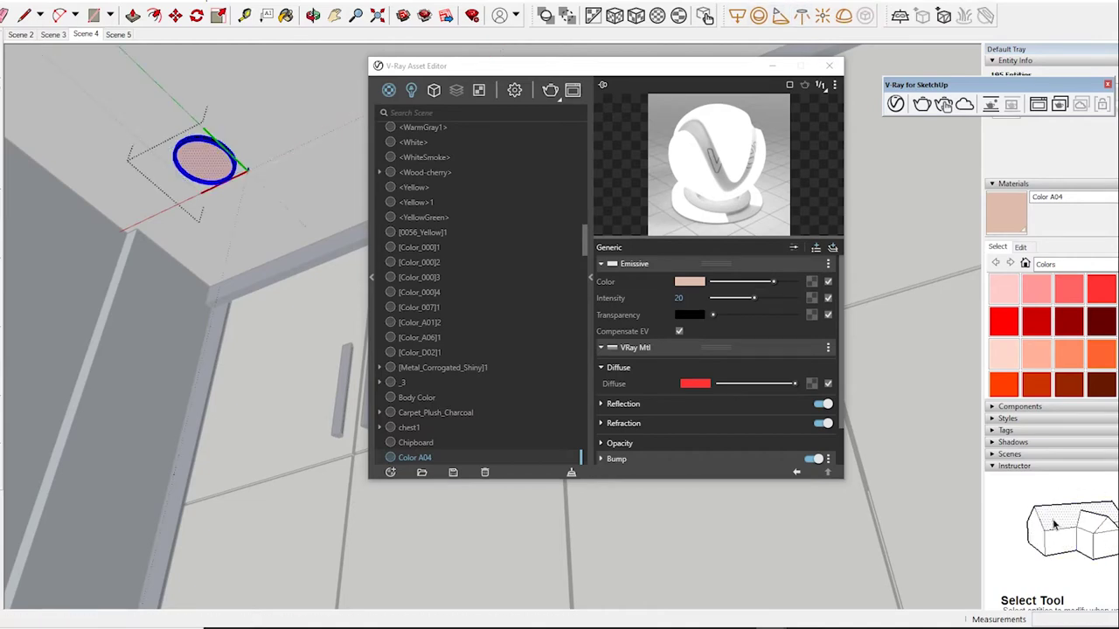
pyautogui.click(489, 421)
pyautogui.press('Return')
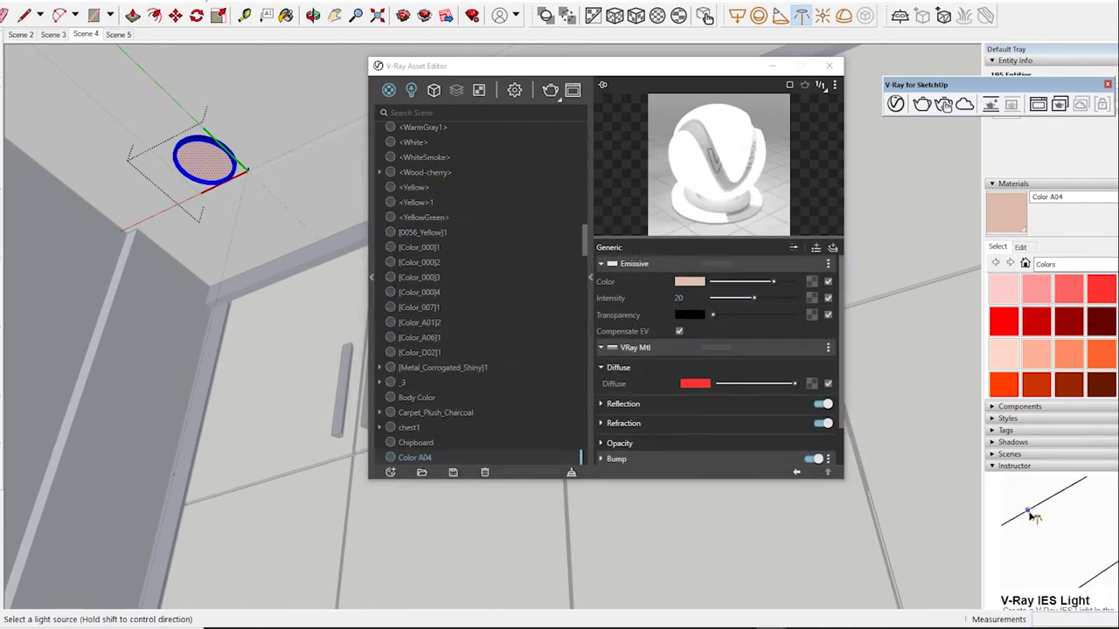
pyautogui.click(203, 159)
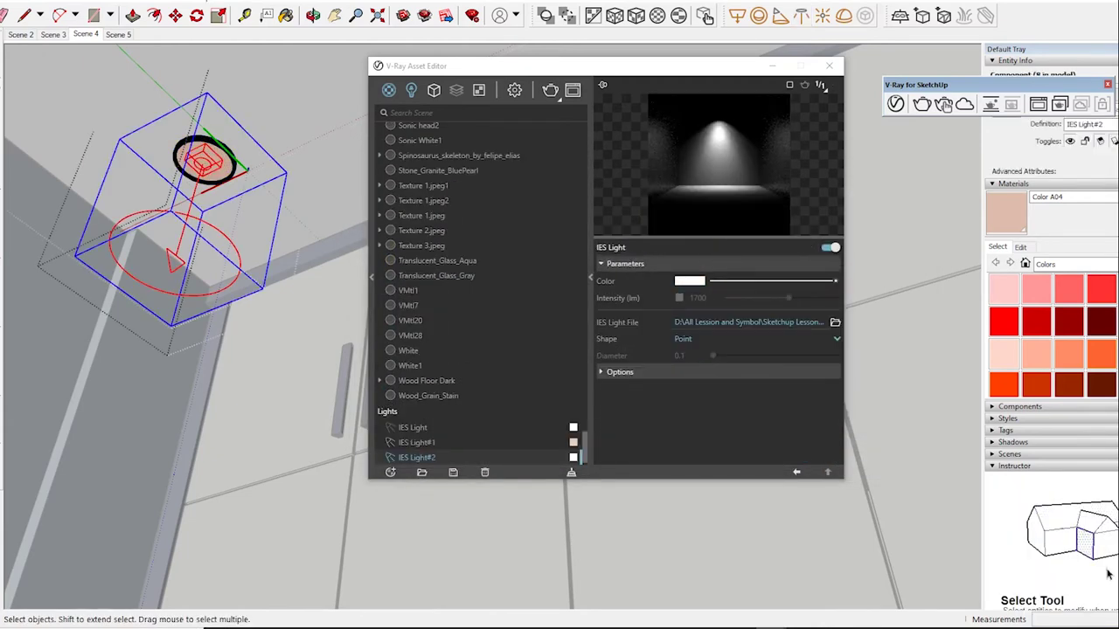
# - Set IES Light#2 to 10000 lm with a pale warm peach colour
pyautogui.click(410, 90)
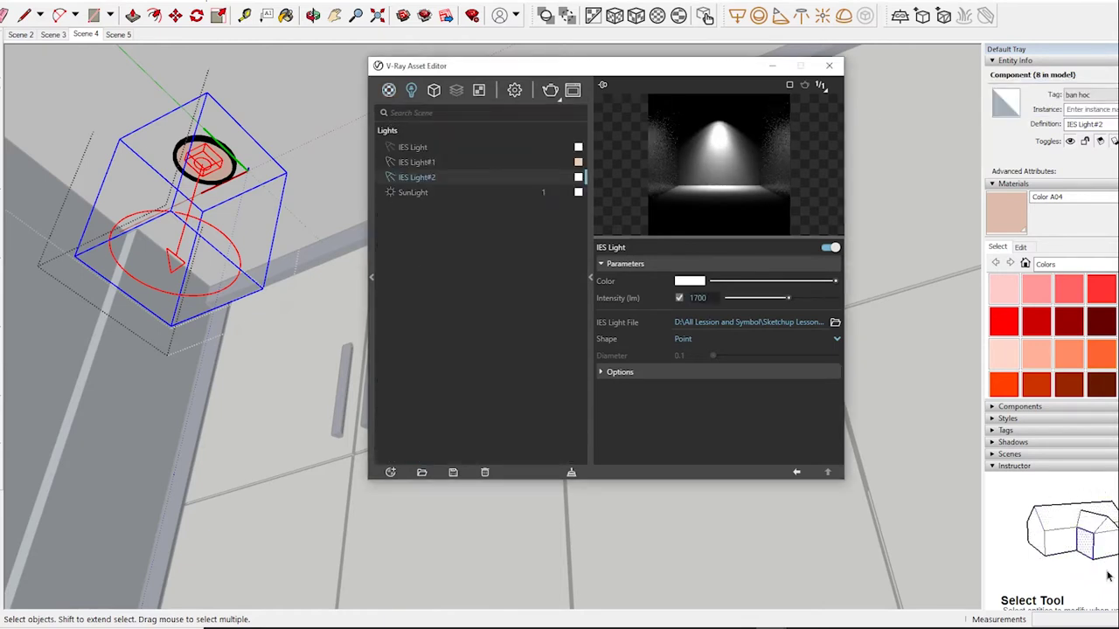
pyautogui.write('100')
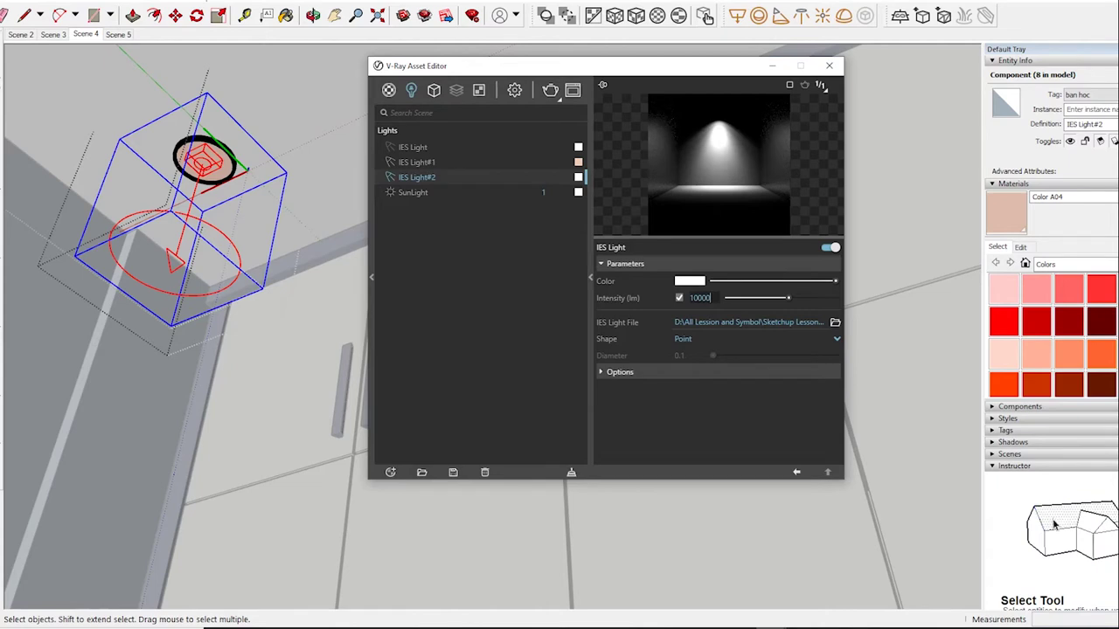
pyautogui.click(688, 280)
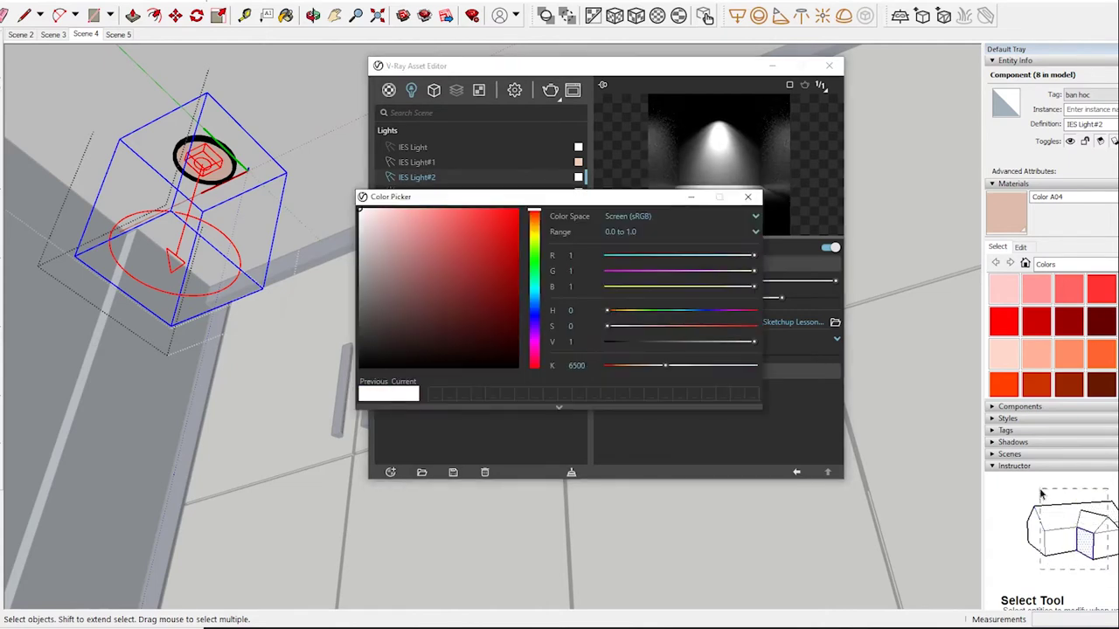
pyautogui.click(534, 218)
pyautogui.moveTo(419, 212); pyautogui.dragTo(402, 211)
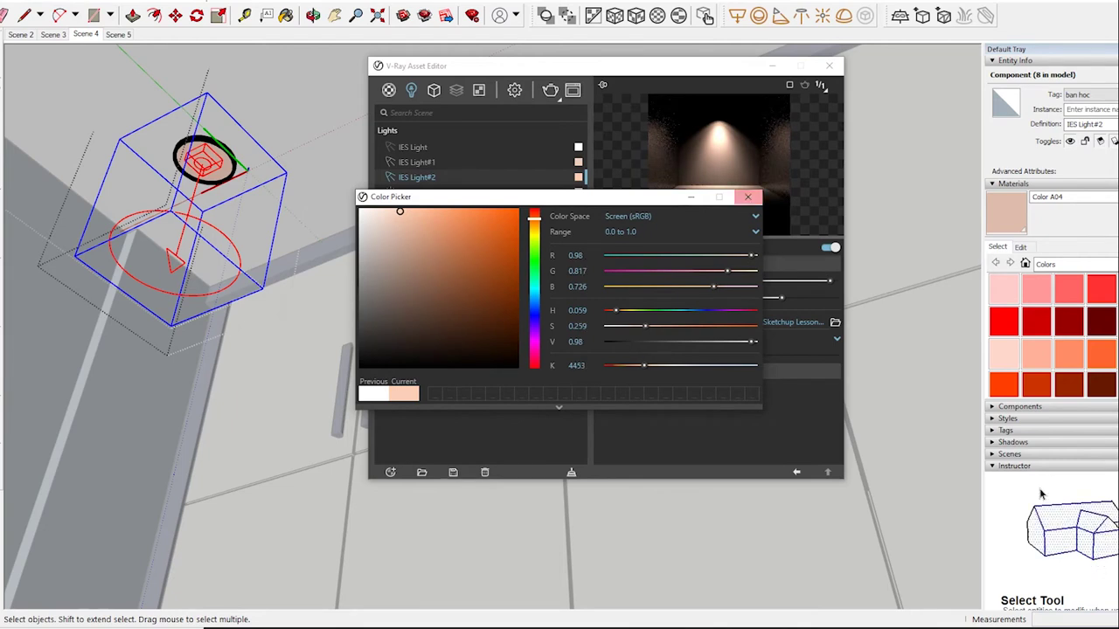
pyautogui.click(747, 197)
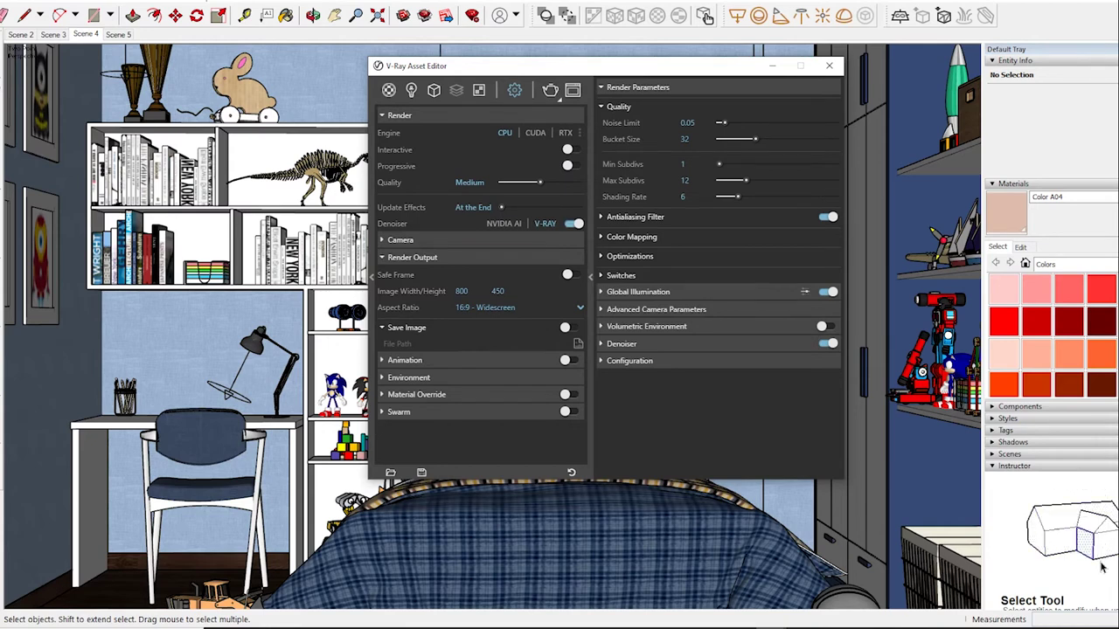
# - Set the render width to 1200 and the camera exposure value to 11
pyautogui.write('12')
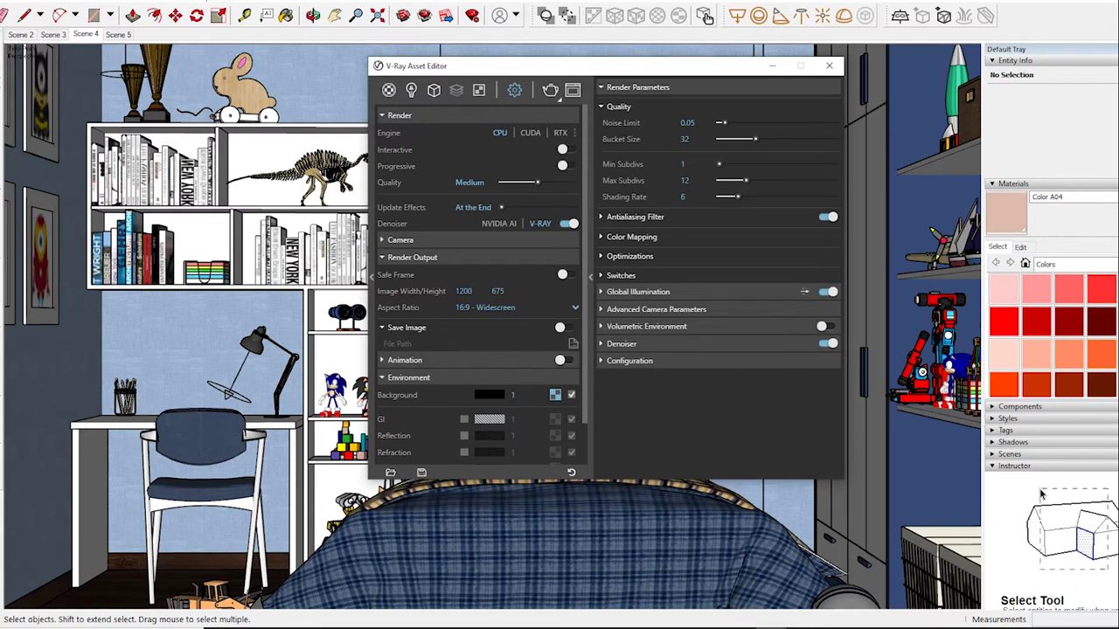
pyautogui.write('11')
pyautogui.press('Return')
# - Give the environment GI slot the background texture, then enter bucket size 72 and max subdivs 24
pyautogui.scroll(-3, 479, 289)
pyautogui.scroll(-2, 479, 288)
pyautogui.click(411, 210)
pyautogui.scroll(5, 479, 263)
pyautogui.click(400, 236)
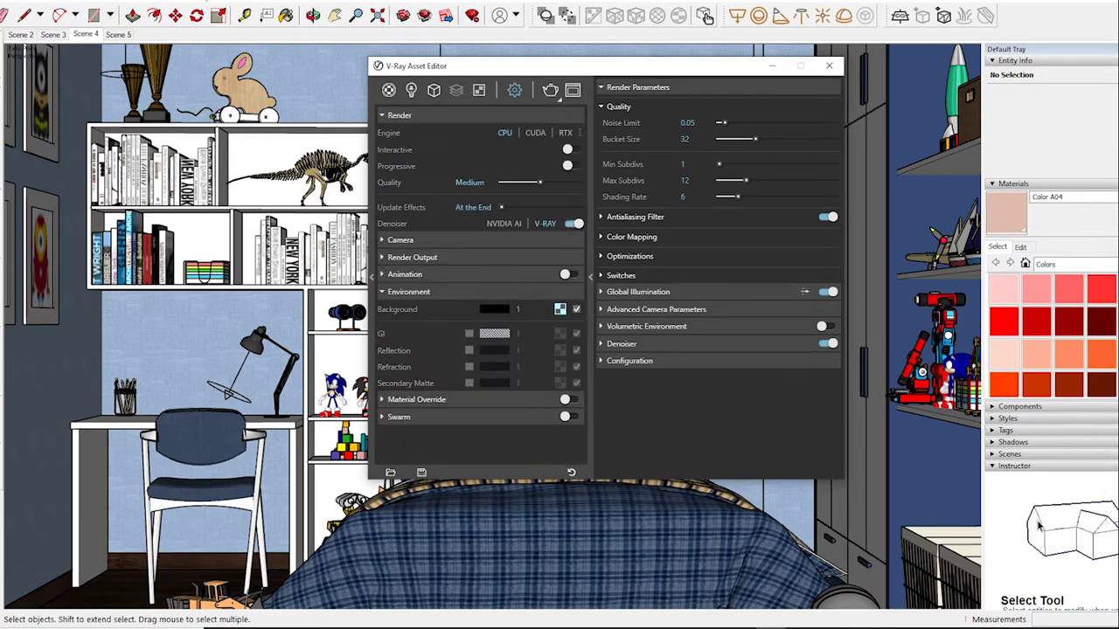
pyautogui.click(560, 309)
pyautogui.click(1067, 523)
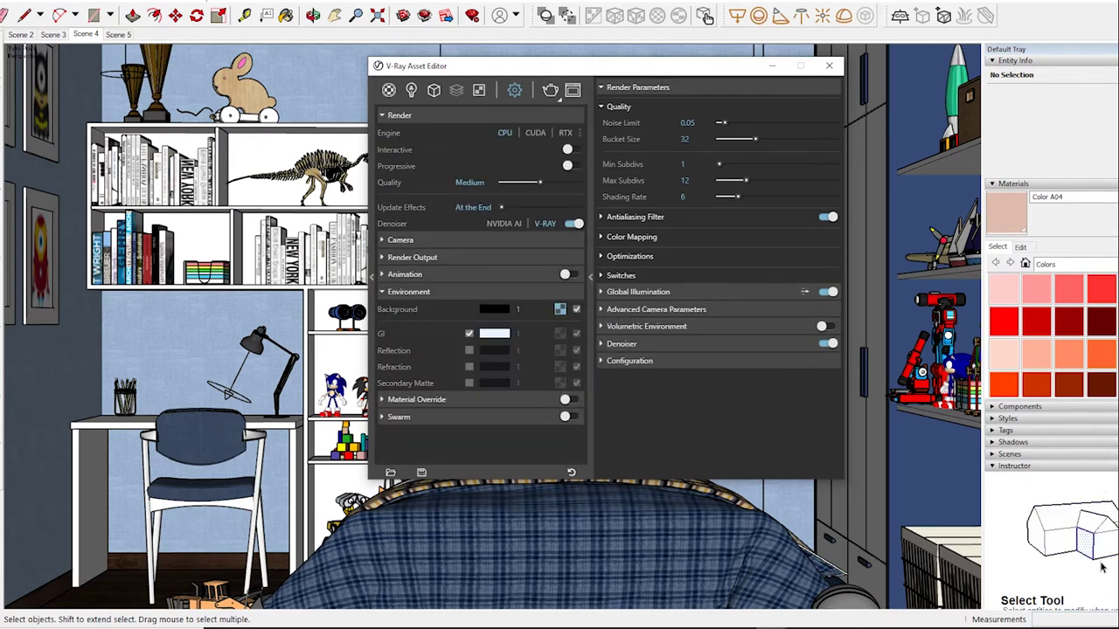
pyautogui.click(1040, 523)
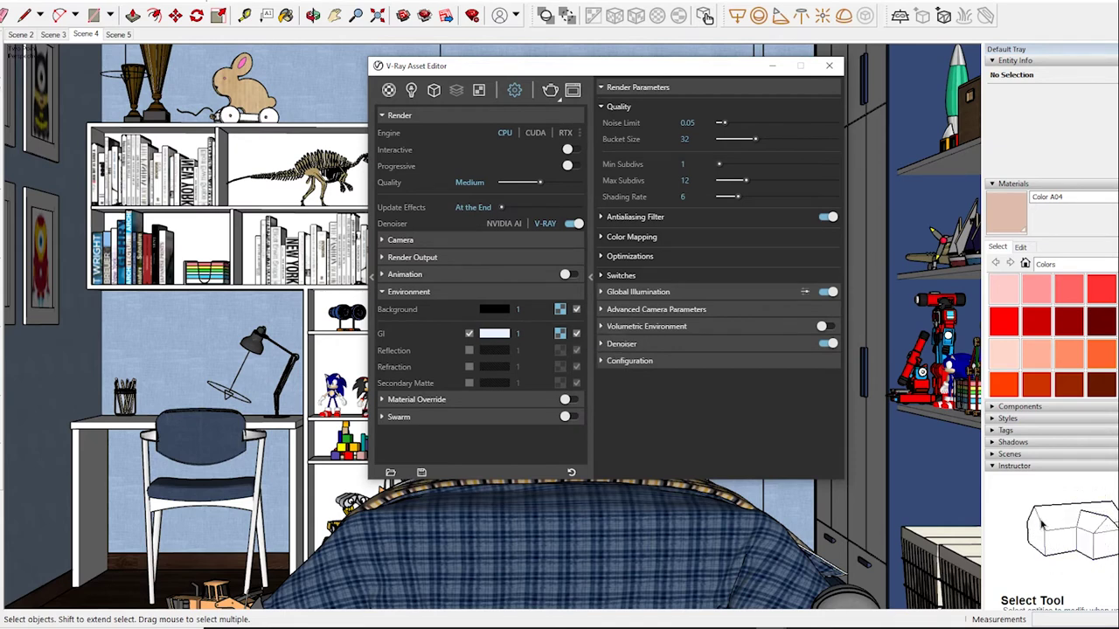
pyautogui.click(409, 291)
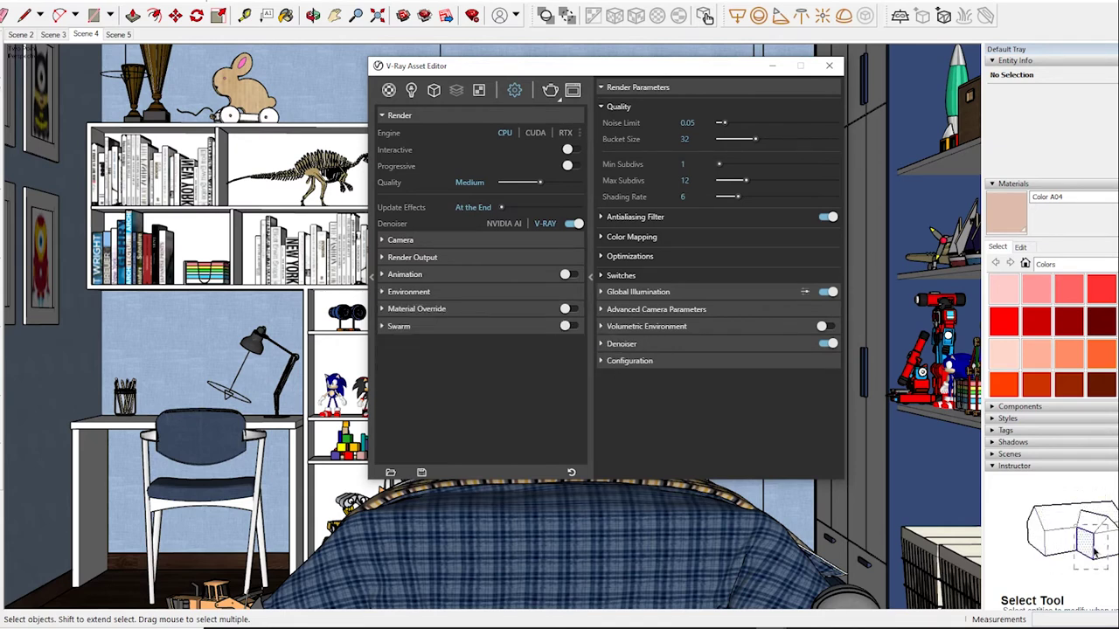
pyautogui.doubleClick(687, 139)
pyautogui.write('72')
pyautogui.write('2')
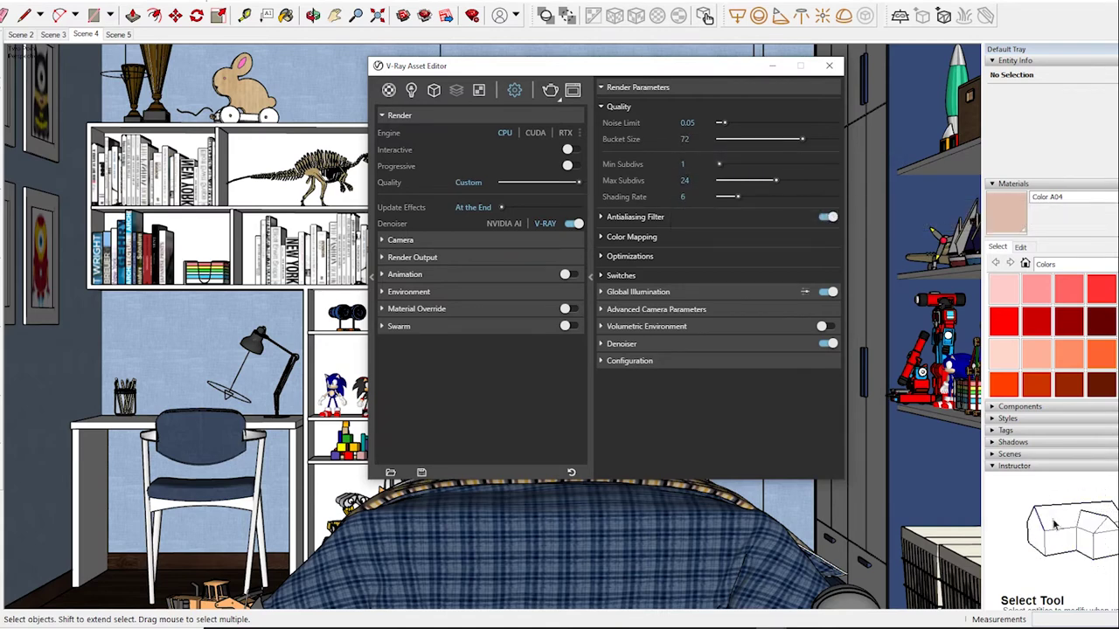
pyautogui.write('1')
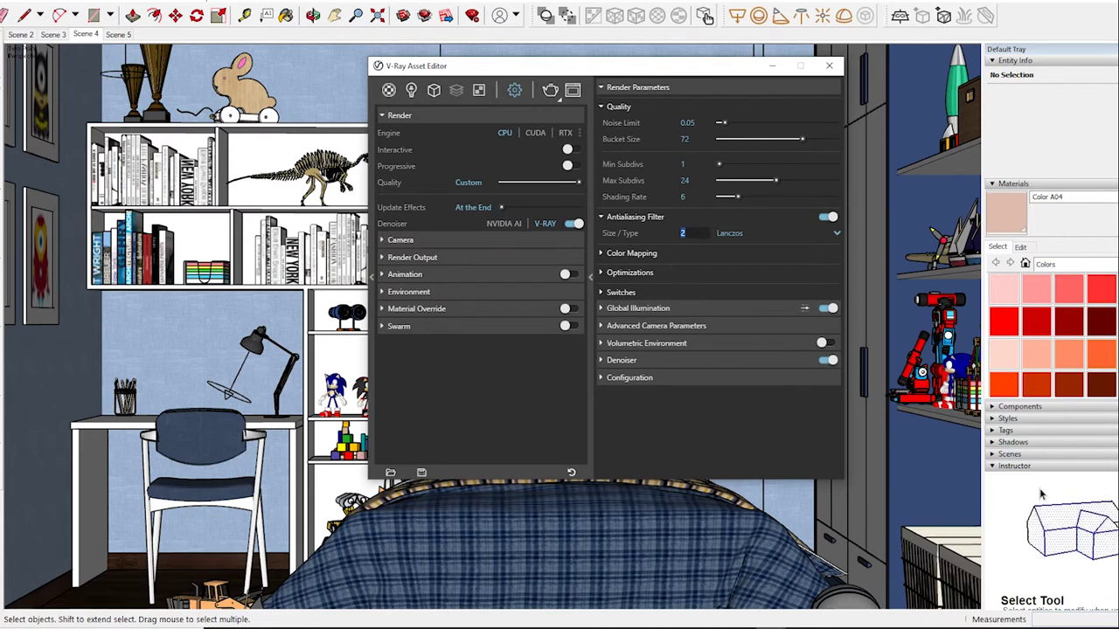
# - Use Triangle antialiasing and Irradiance map primary GI with 80 subdivs and interpolation 50
pyautogui.click(786, 234)
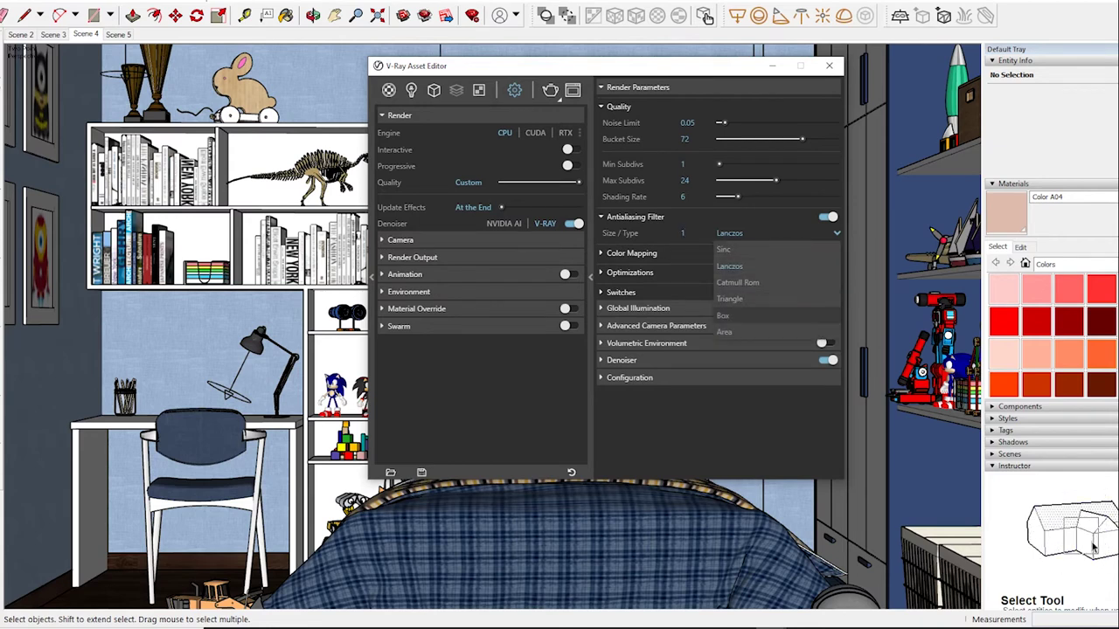
pyautogui.click(743, 299)
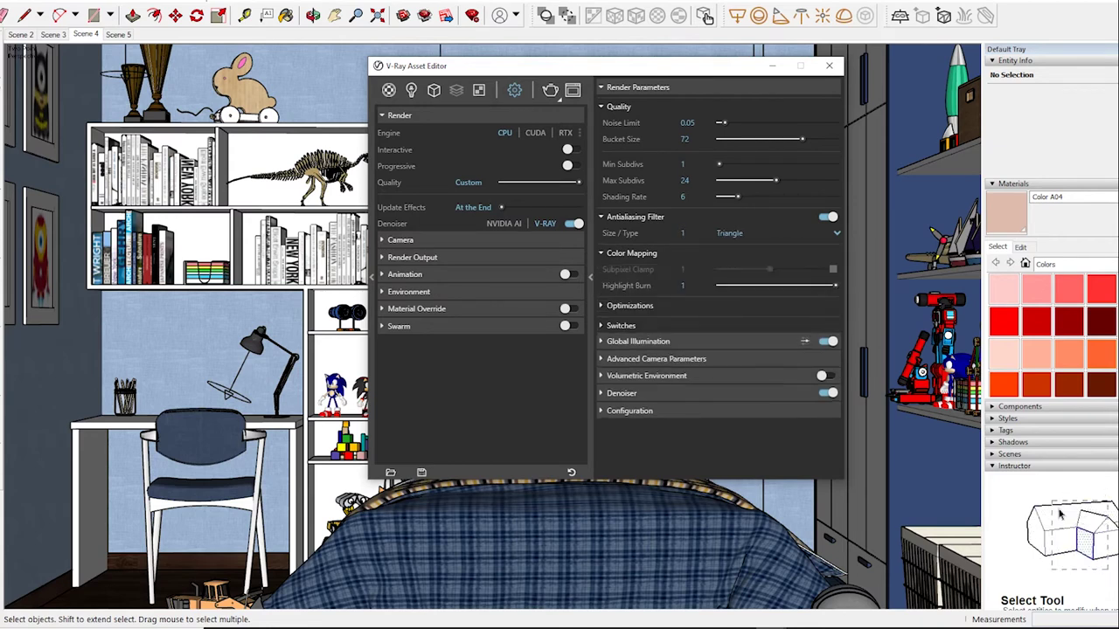
pyautogui.click(638, 307)
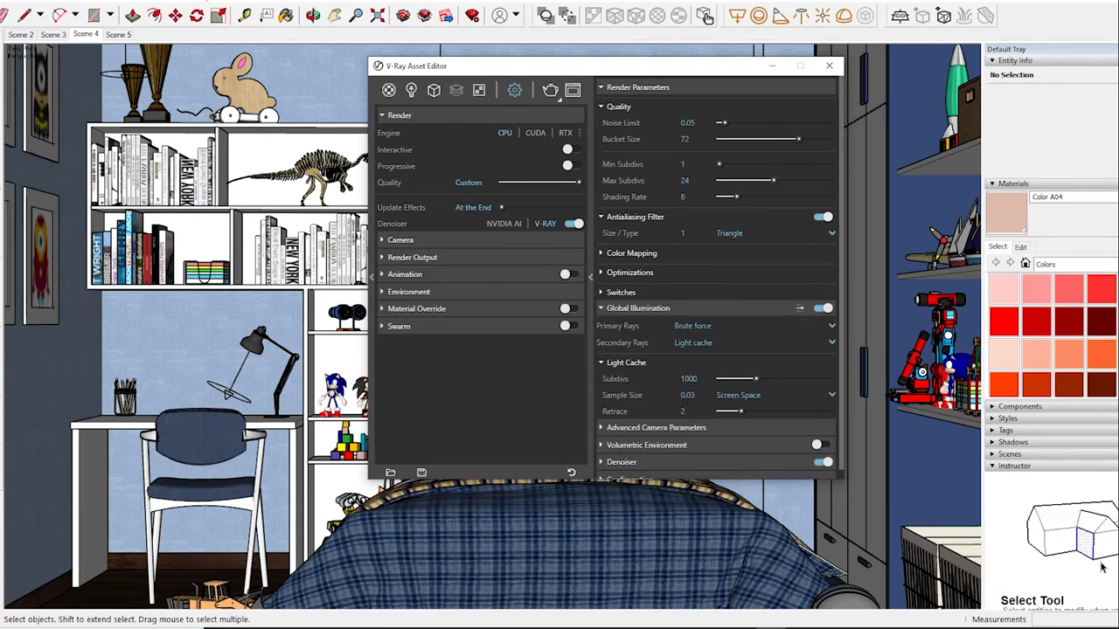
pyautogui.click(699, 325)
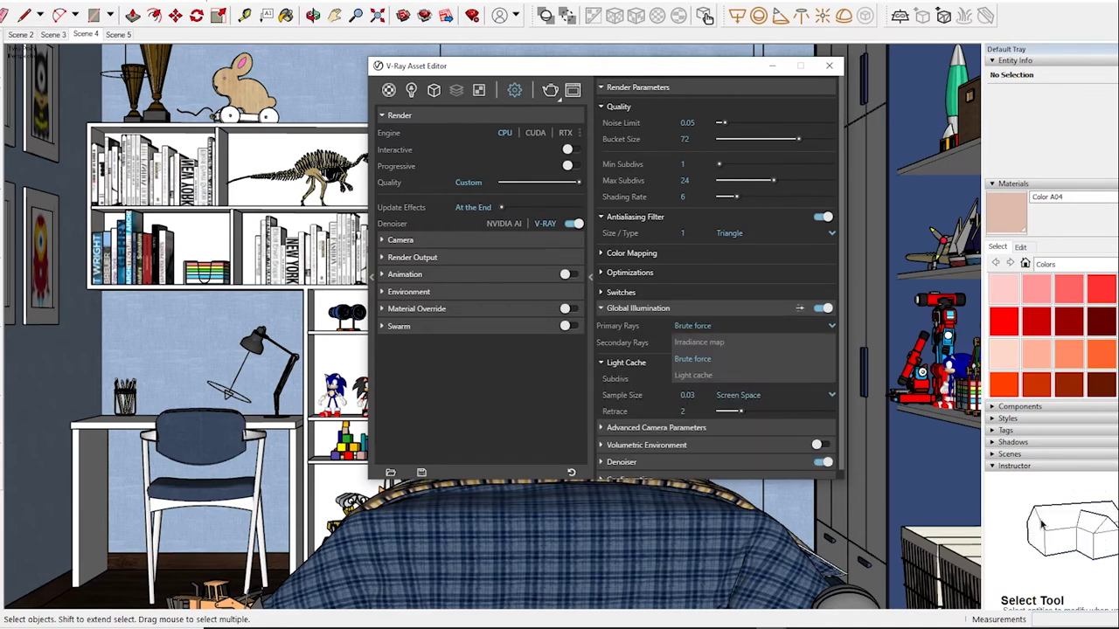
pyautogui.click(700, 354)
pyautogui.click(693, 392)
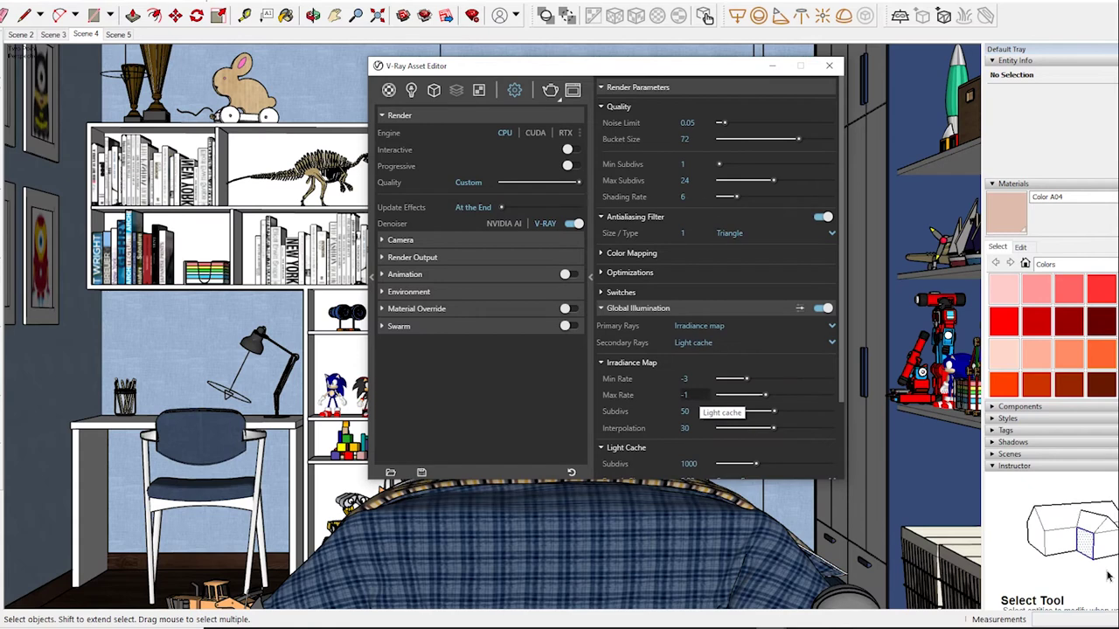
pyautogui.write('8050')
pyautogui.press('Tab')
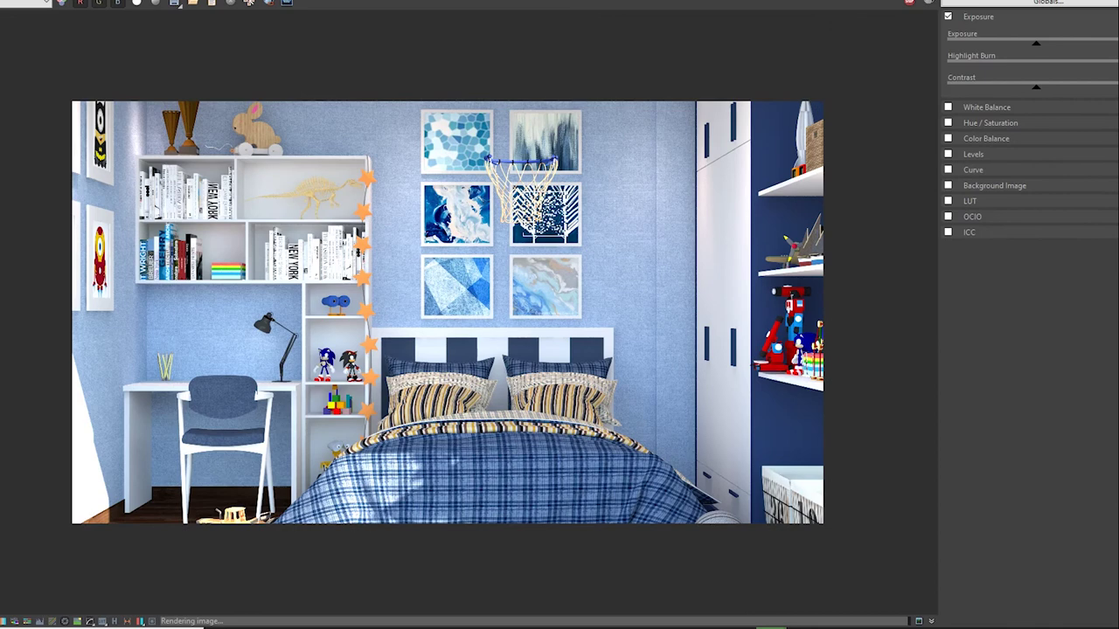
# - Lower the exposure slightly and add a curve that tames highlights and brightens midtones
pyautogui.moveTo(1036, 42); pyautogui.dragTo(1028, 42)
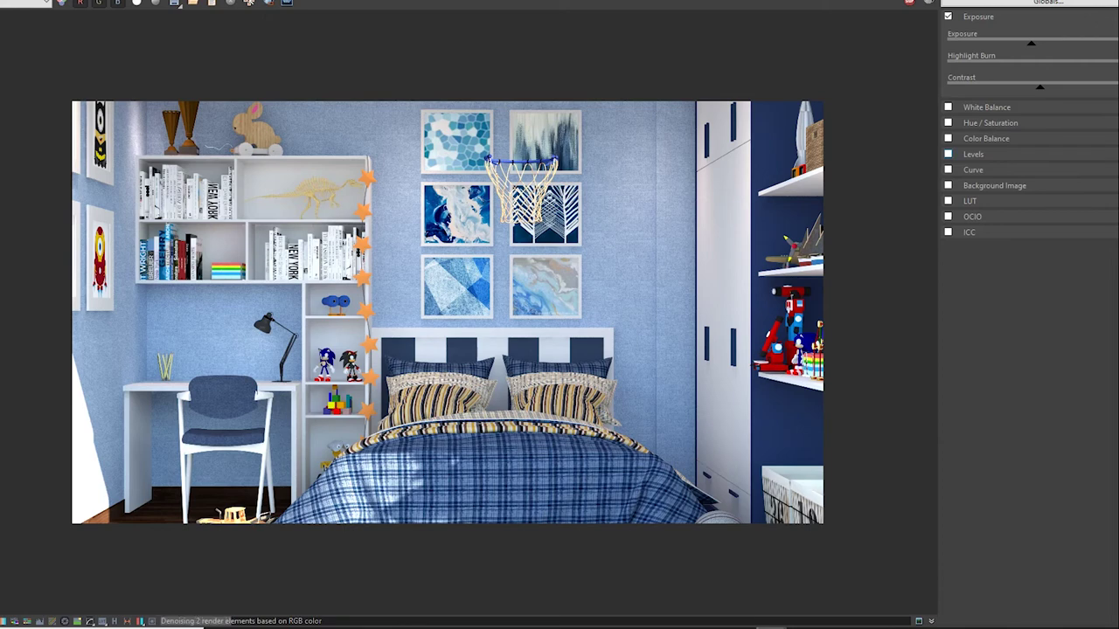
pyautogui.click(953, 169)
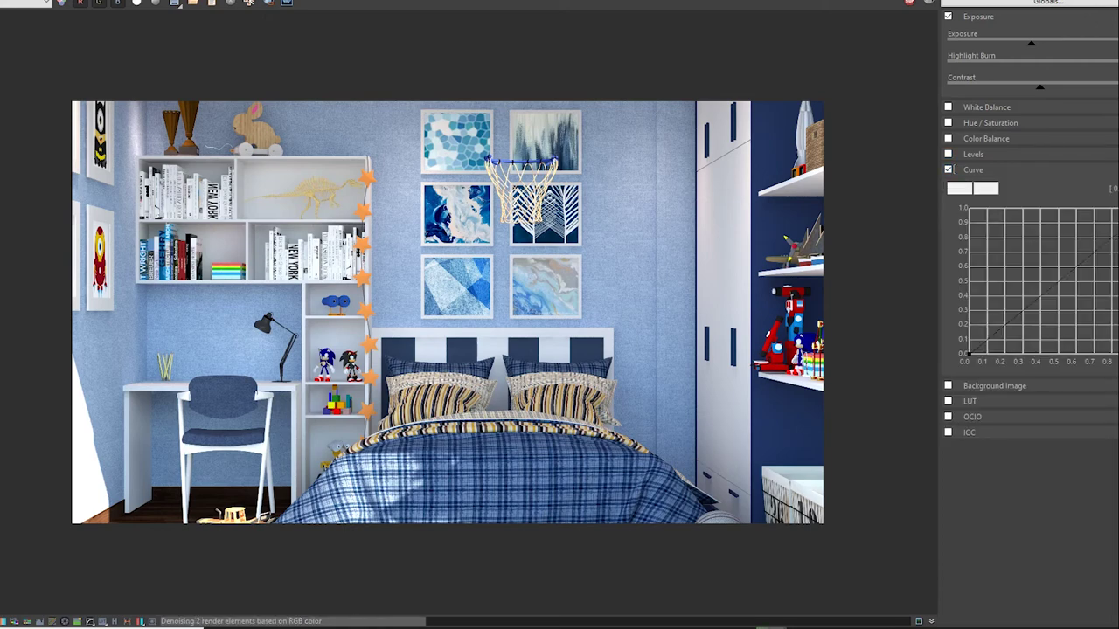
pyautogui.click(1020, 315)
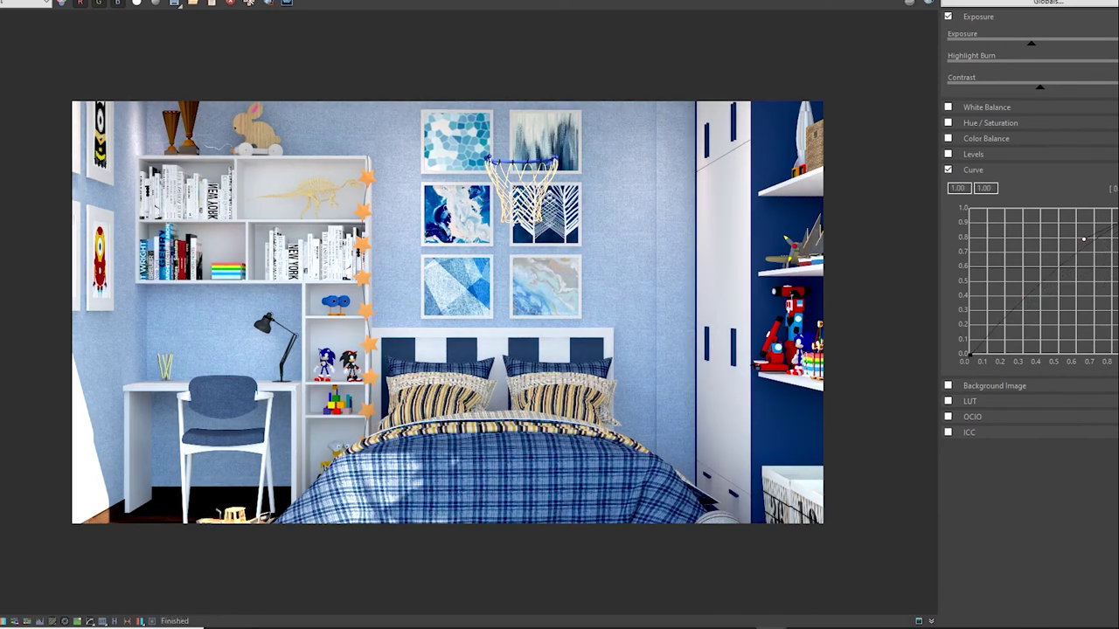
pyautogui.moveTo(1097, 257); pyautogui.dragTo(1082, 282)
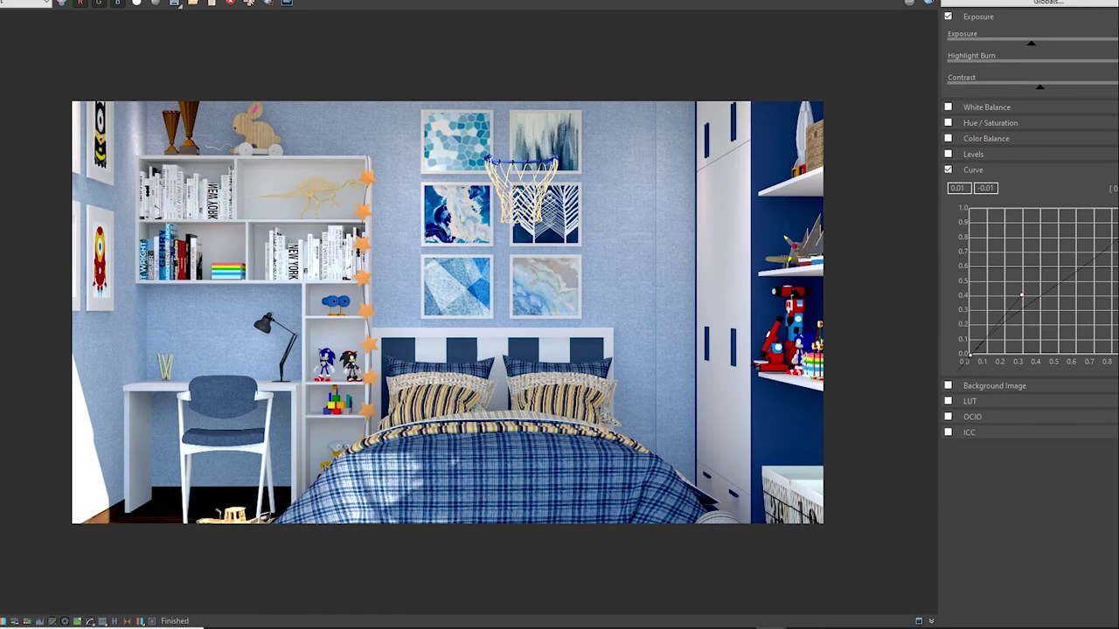
pyautogui.moveTo(1020, 295); pyautogui.dragTo(1023, 276)
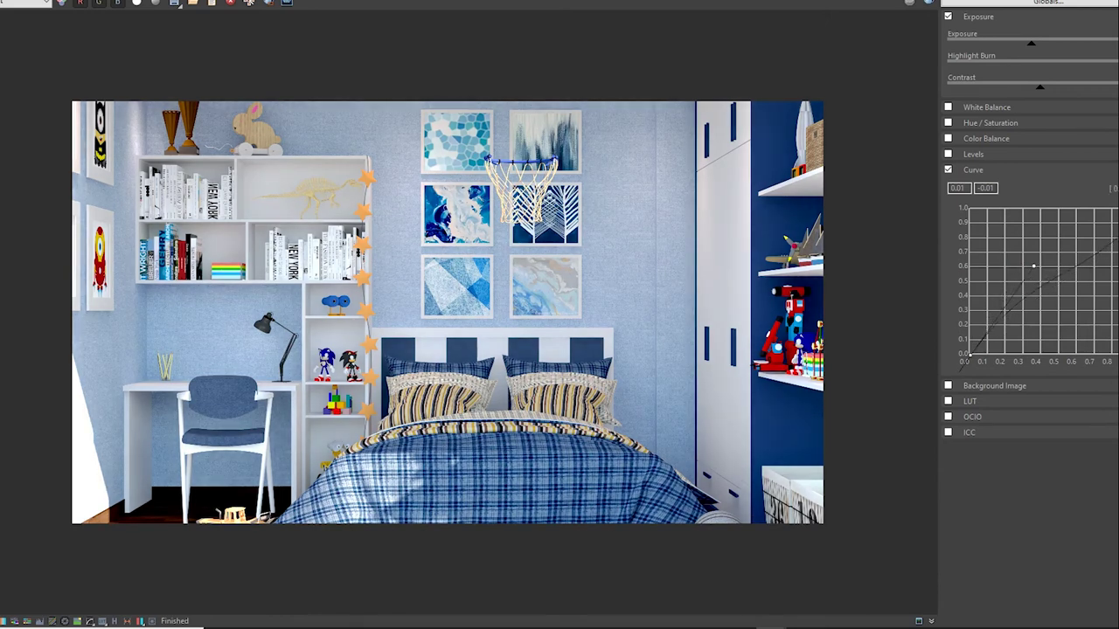
# - Enable white balance and push its temperature to the maximum
pyautogui.click(953, 107)
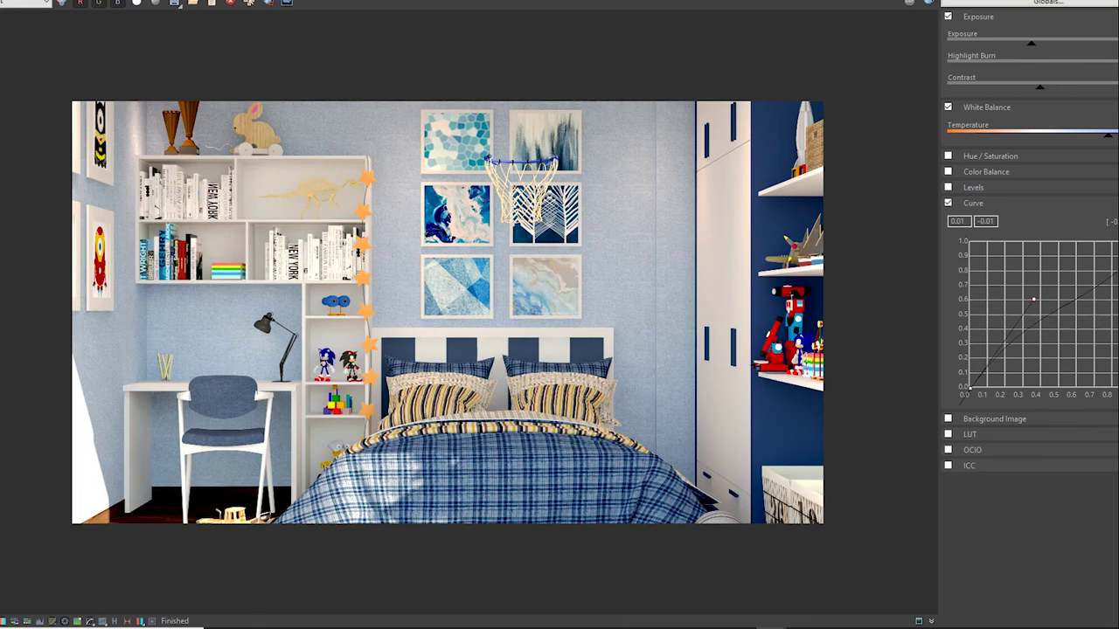
pyautogui.scroll(2, 494, 190)
pyautogui.scroll(-4, 463, 274)
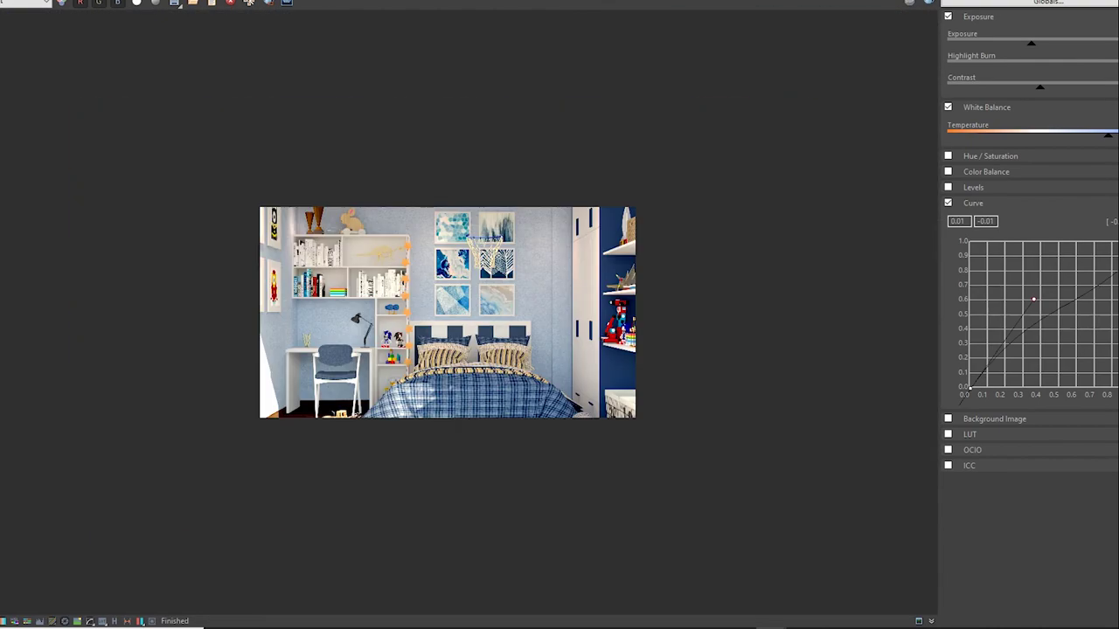
pyautogui.scroll(4, 447, 312)
pyautogui.scroll(-2, 447, 312)
pyautogui.scroll(2, 448, 312)
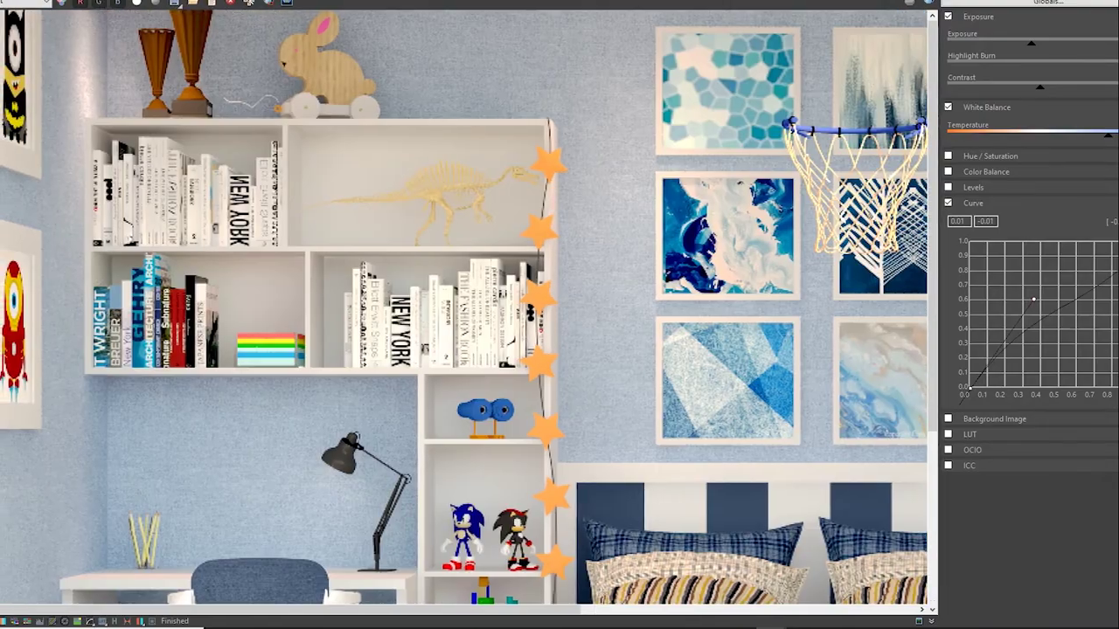
pyautogui.scroll(-3, 447, 312)
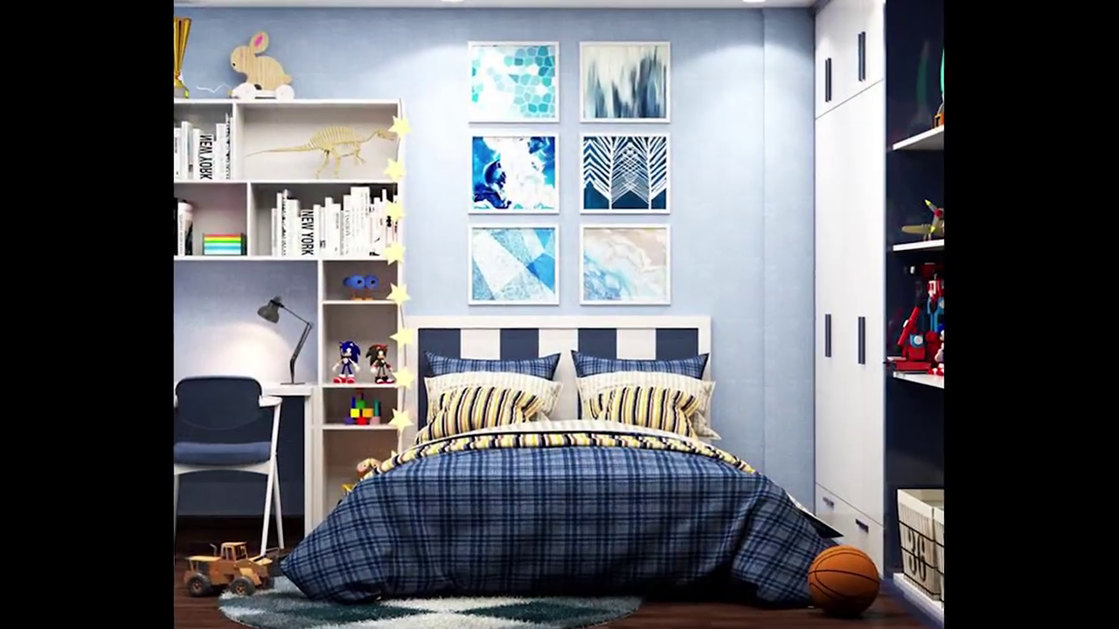